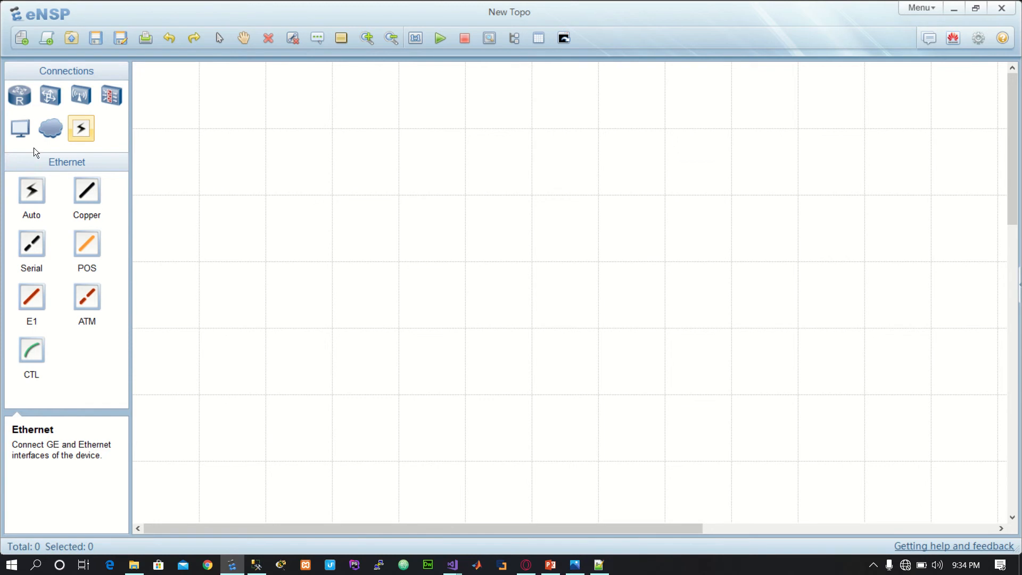
Step: Place a generic Router in the upper-left area of the canvas and an S5700 switch to its right at about the same height
click(20, 96)
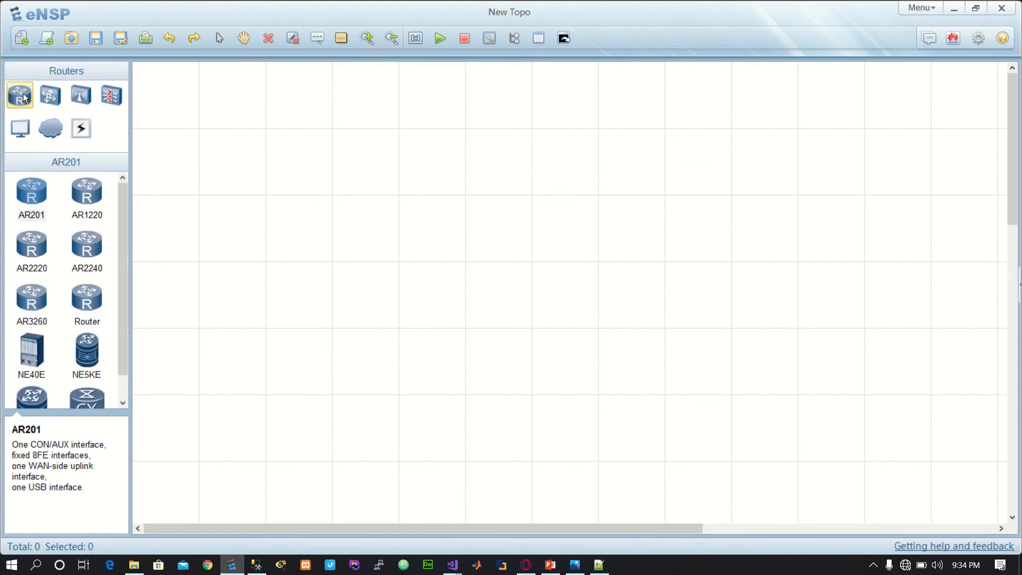
click(97, 299)
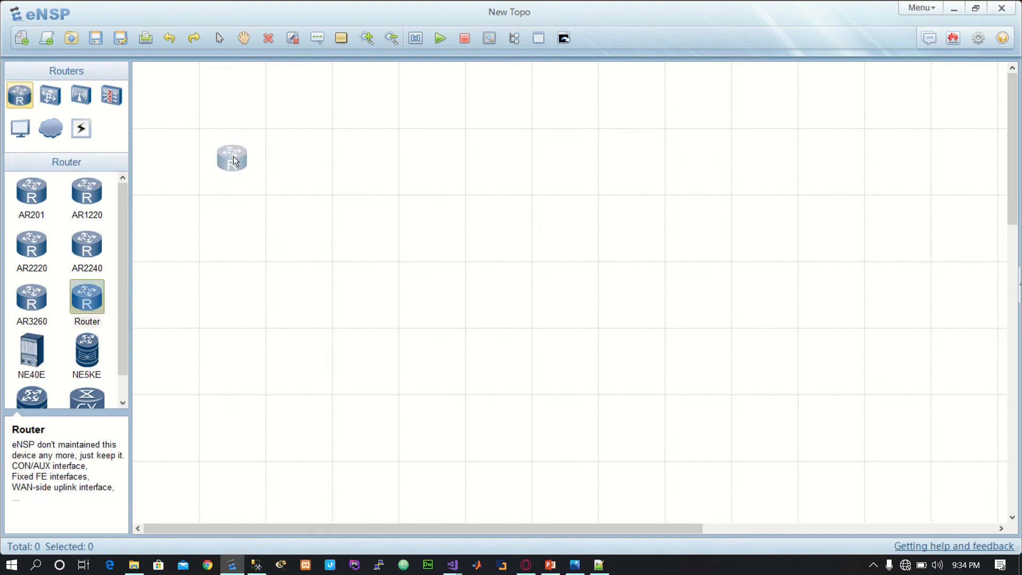
click(234, 161)
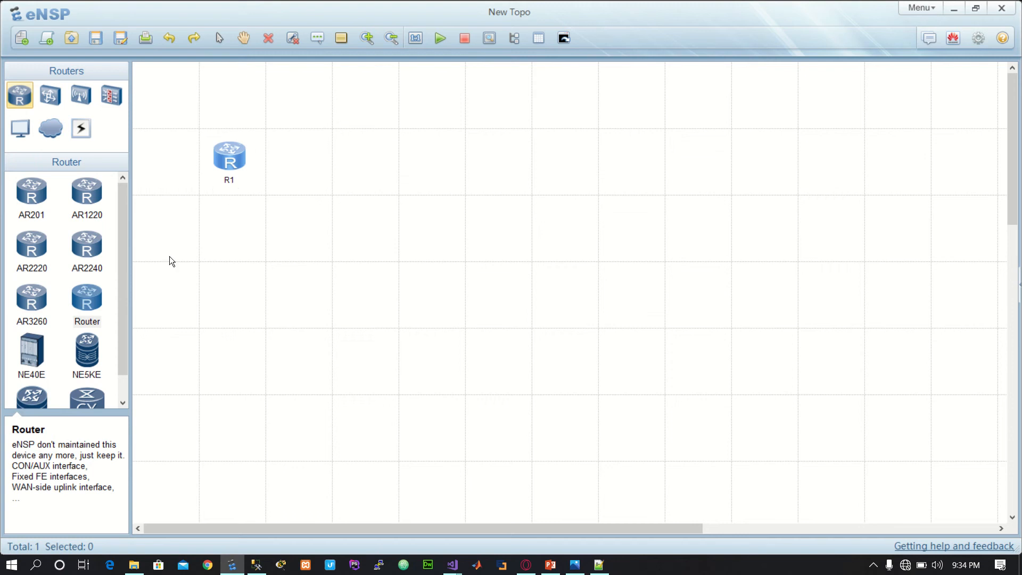
click(53, 97)
click(32, 197)
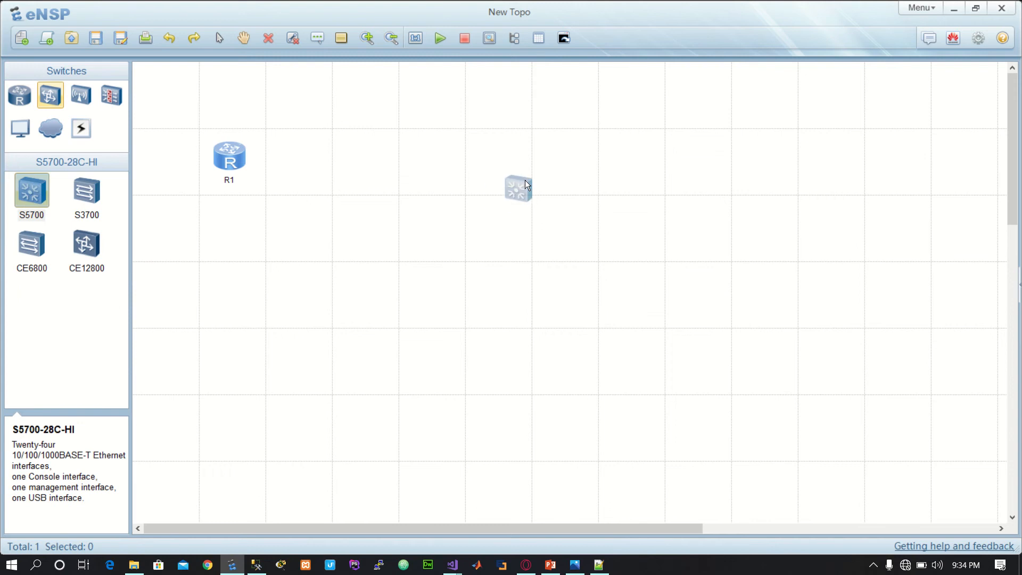
click(496, 160)
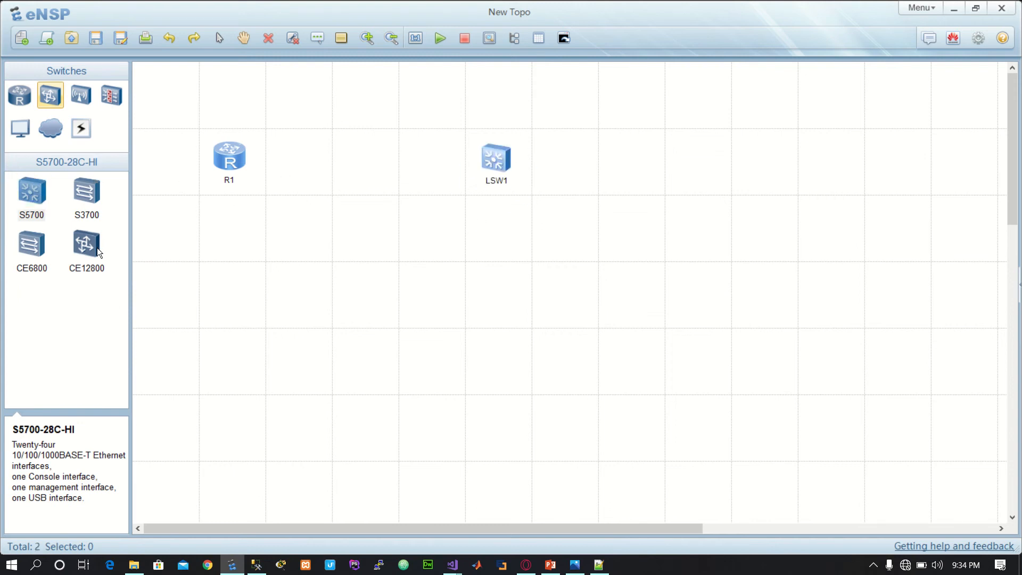
Step: Add three PCs in a row below the S5700 switch
click(16, 135)
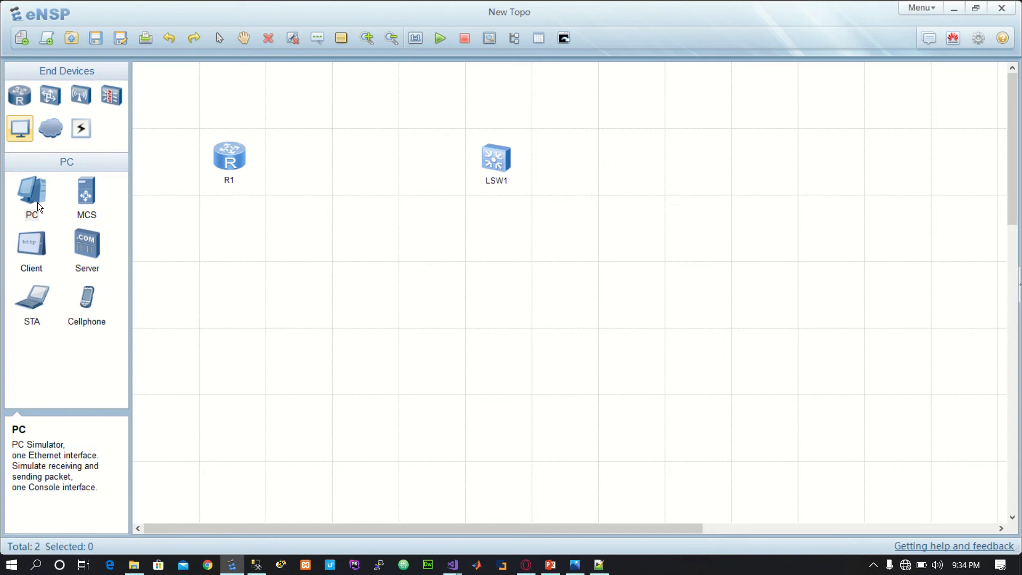
click(427, 292)
click(39, 197)
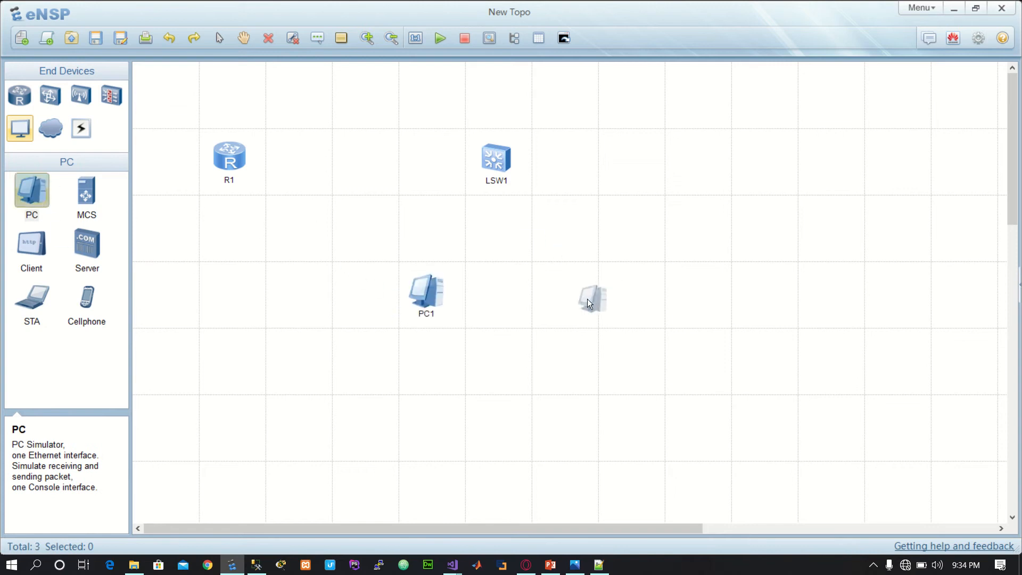
click(574, 296)
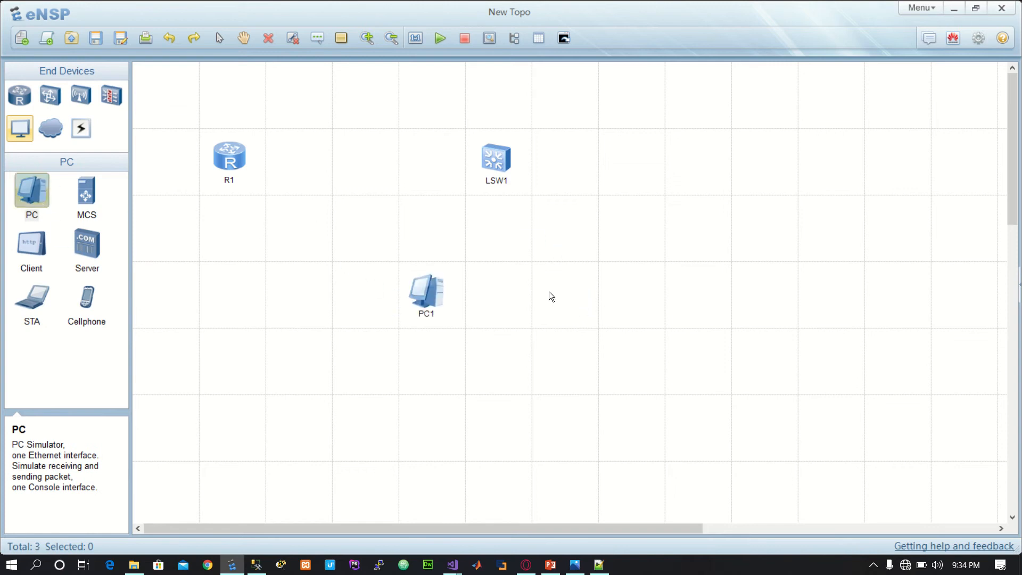
click(33, 196)
click(701, 286)
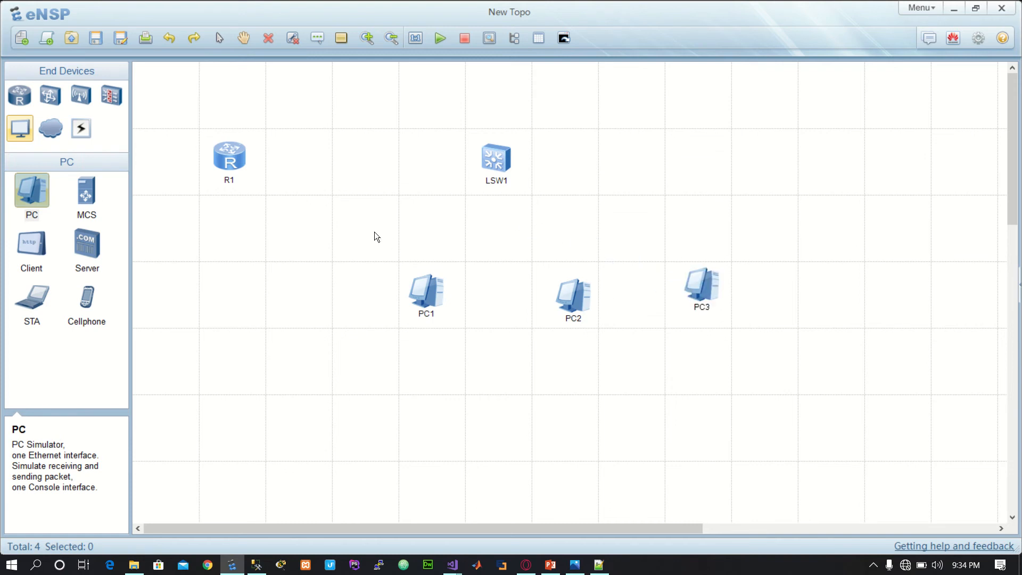
click(708, 299)
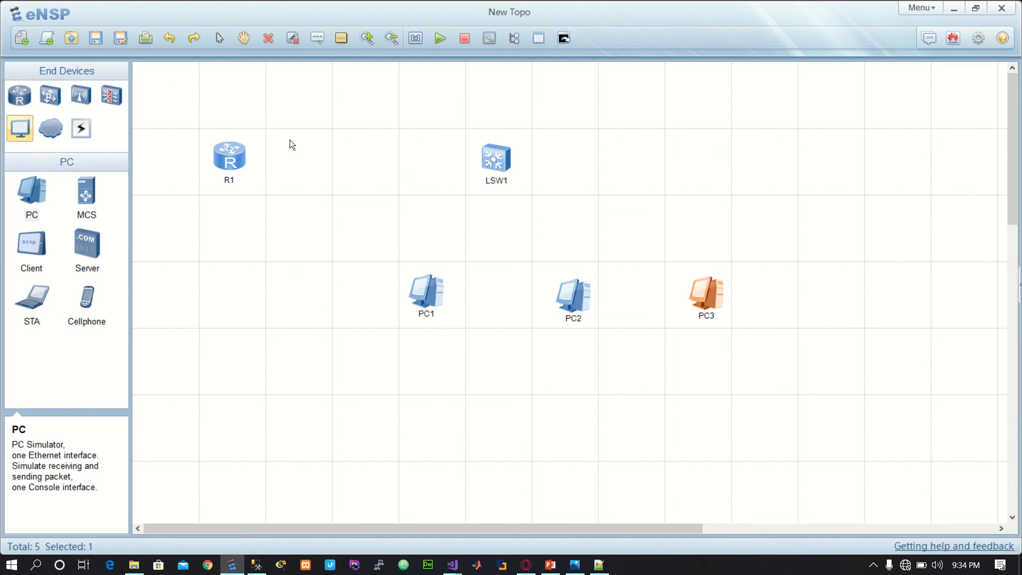
Step: Connect router R1's GE 0/0/0 to switch LSW1's GE 0/0/1 with a Copper cable
click(85, 112)
click(80, 135)
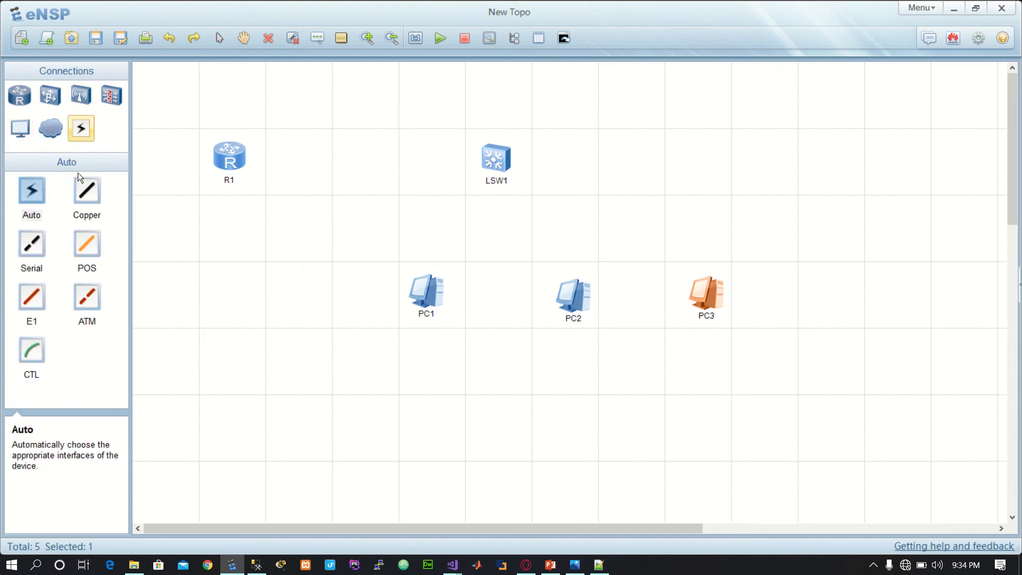
click(85, 191)
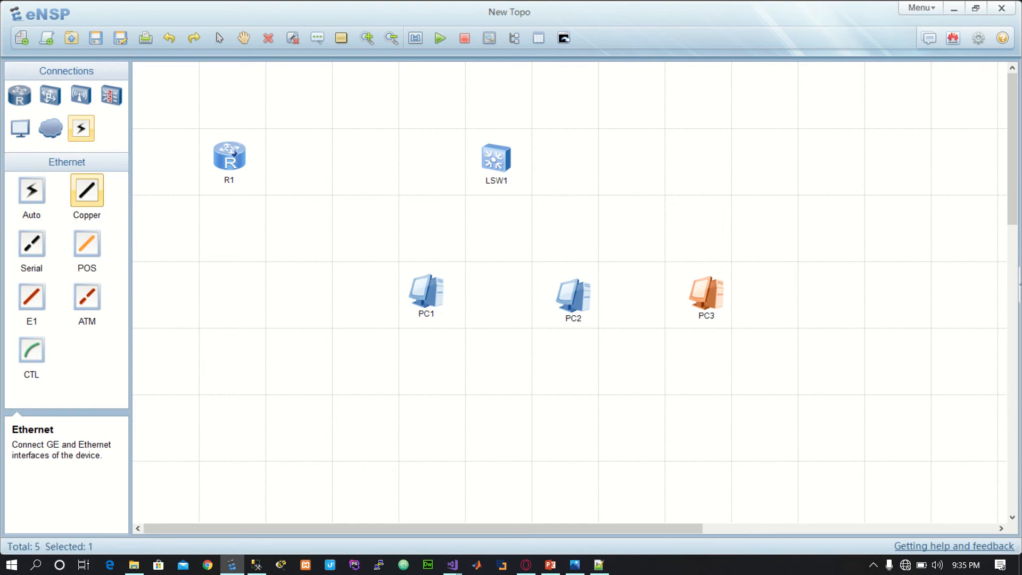
click(239, 165)
click(279, 198)
click(490, 159)
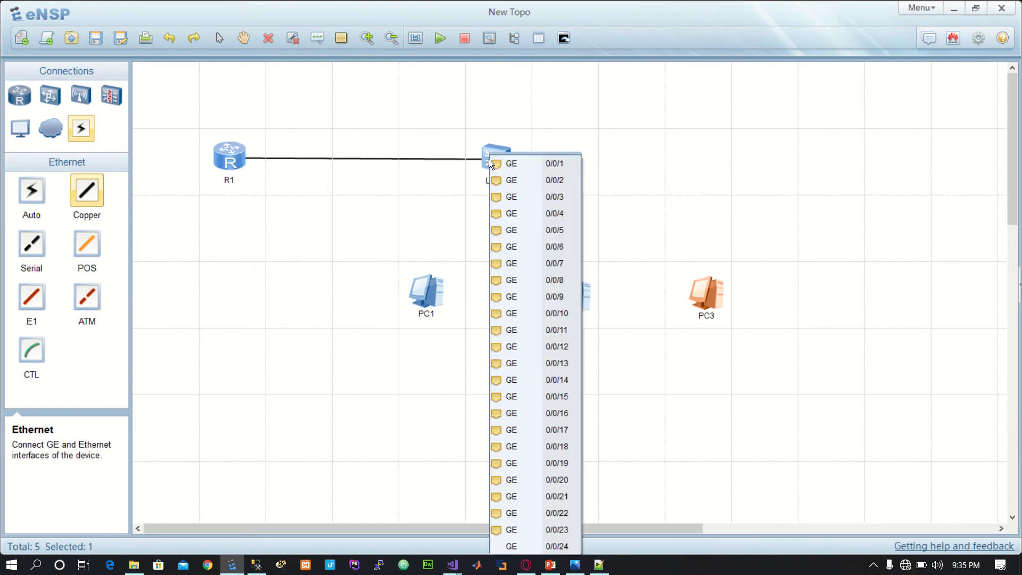
click(516, 164)
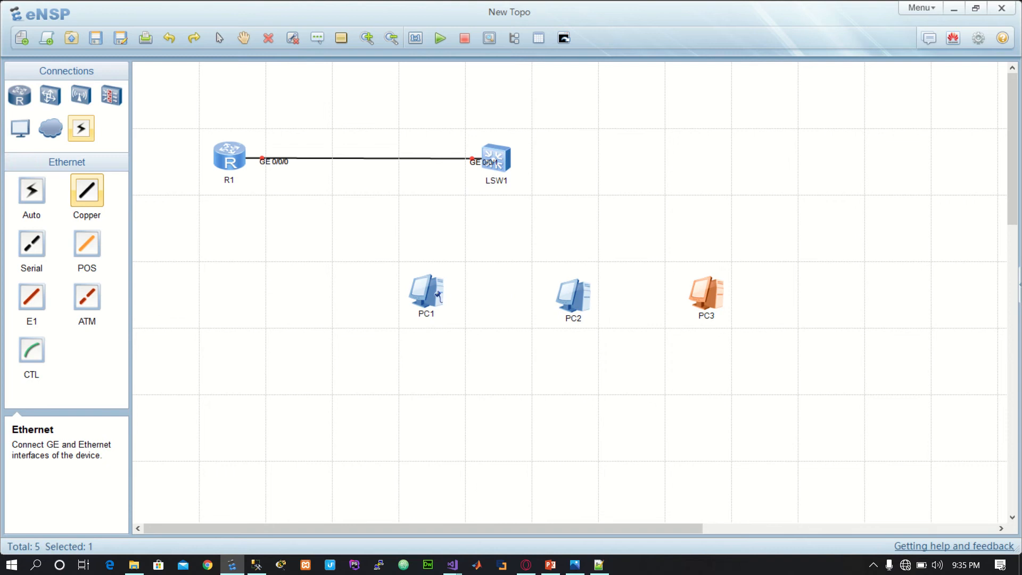
Step: Connect PC1's Ethernet 0/0/1 to LSW1's GE 0/0/2 with a Copper cable
click(436, 291)
click(461, 302)
click(492, 170)
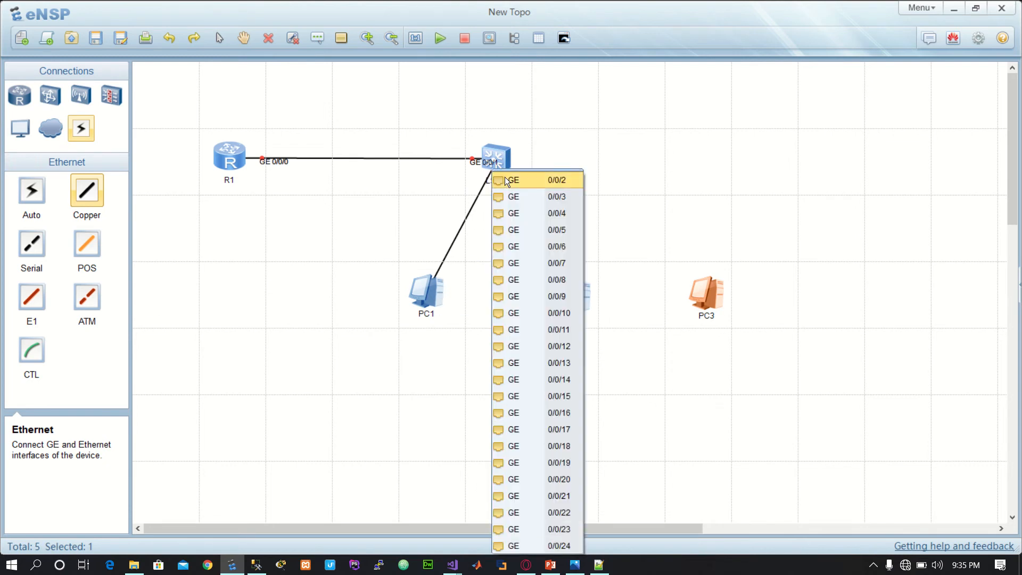
click(505, 178)
Step: Connect LSW1's GE 0/0/3 to PC2's Ethernet 0/0/1 with a Copper cable
click(506, 166)
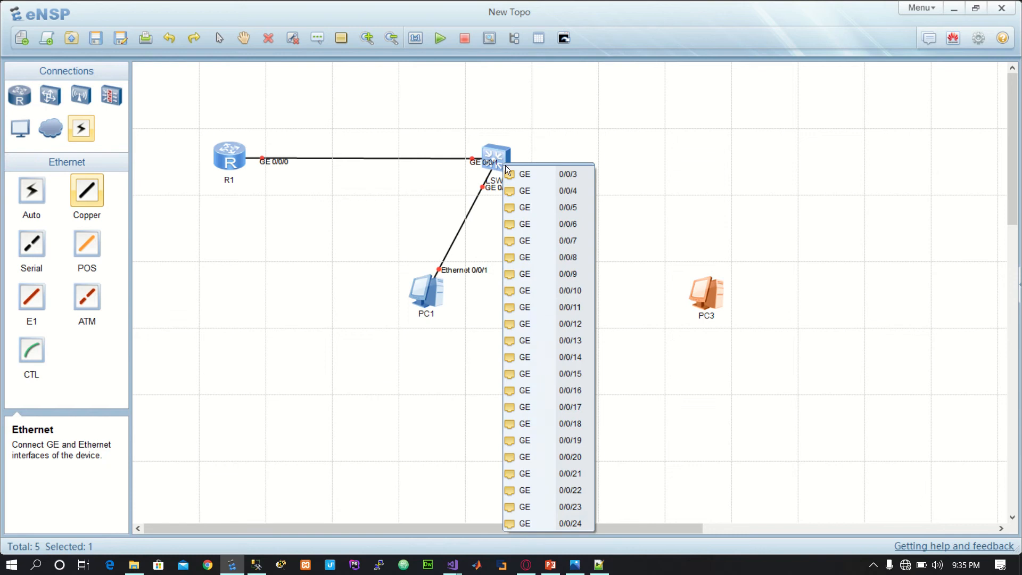
click(510, 174)
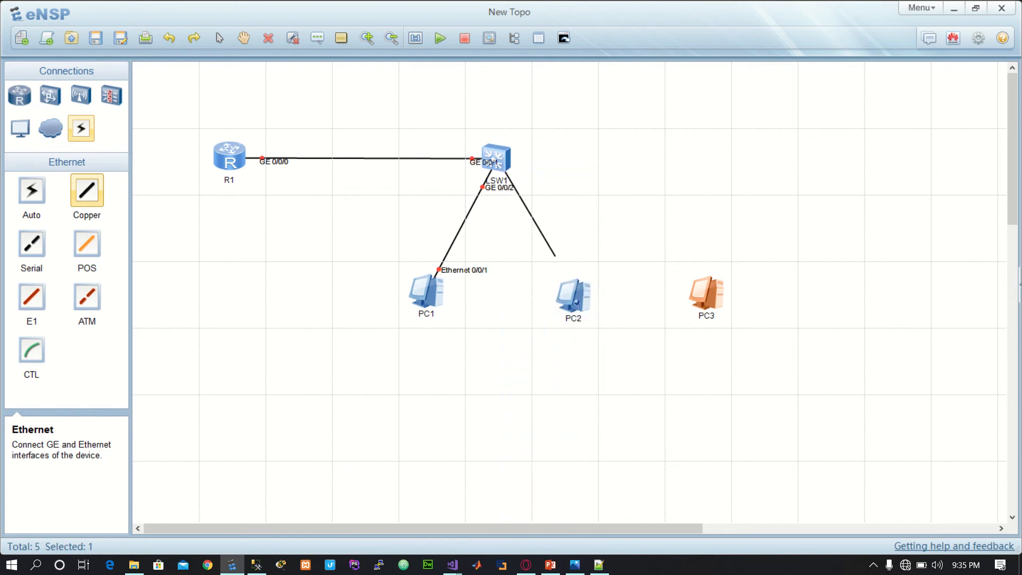
click(586, 304)
click(612, 309)
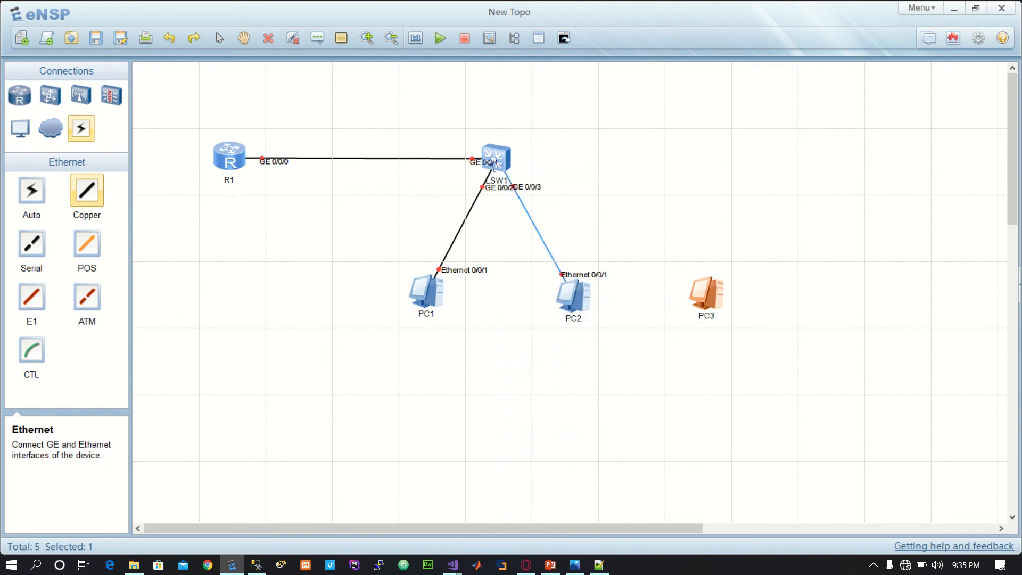
Step: Connect LSW1's GE 0/0/4 to PC3's Ethernet 0/0/1 with a Copper cable and leave cabling mode
click(504, 159)
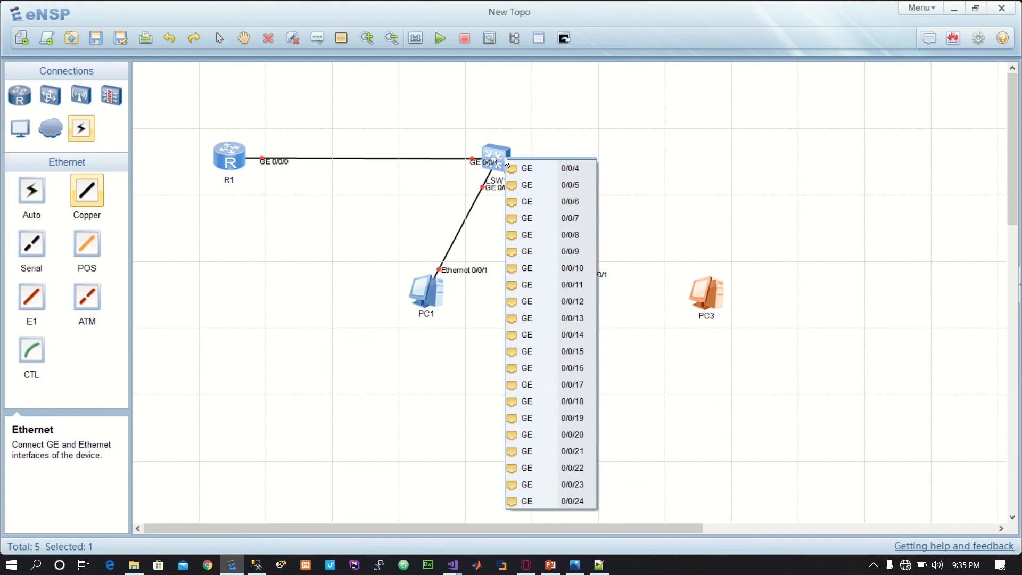
click(548, 168)
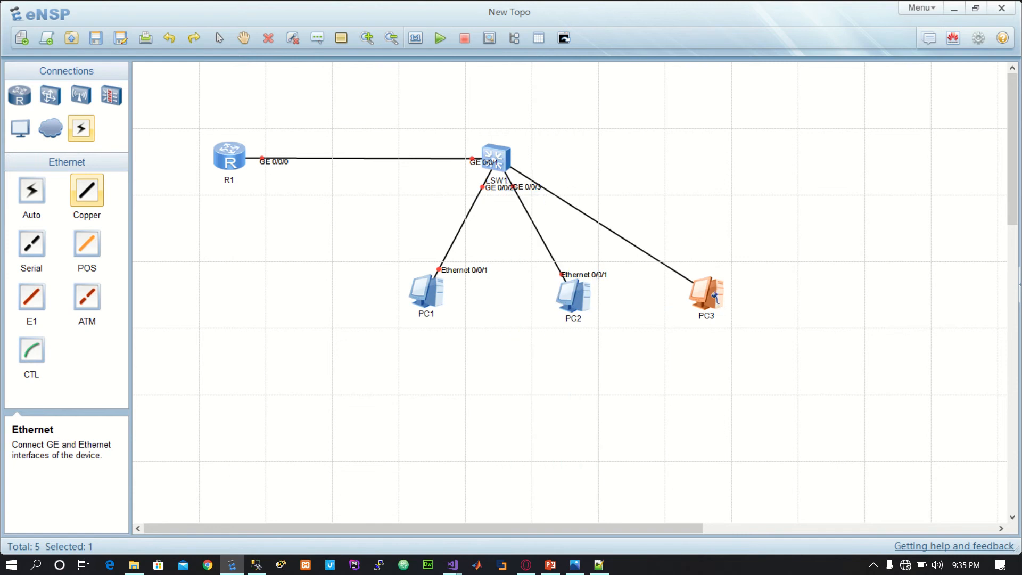
click(711, 297)
click(767, 307)
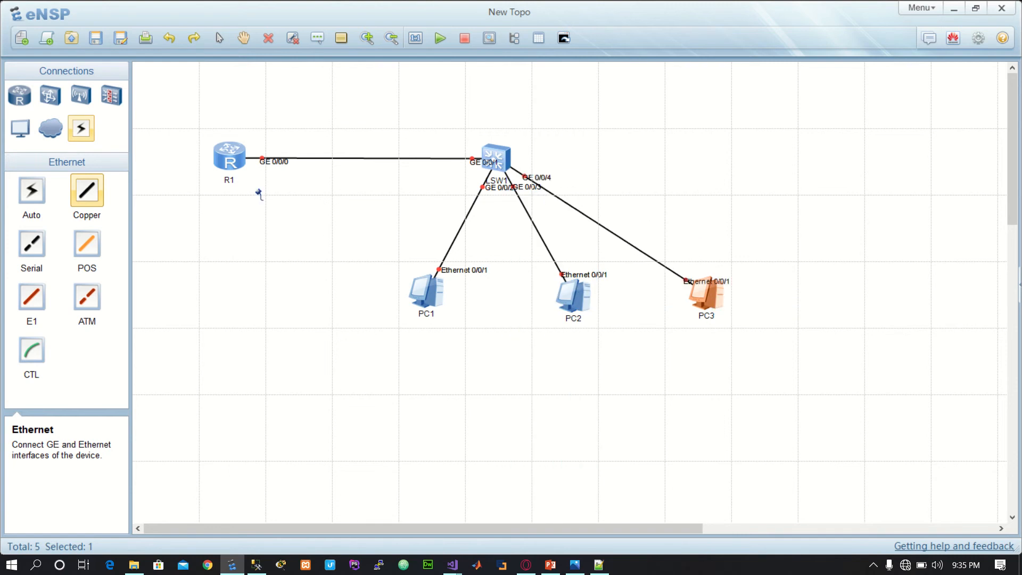
key(Escape)
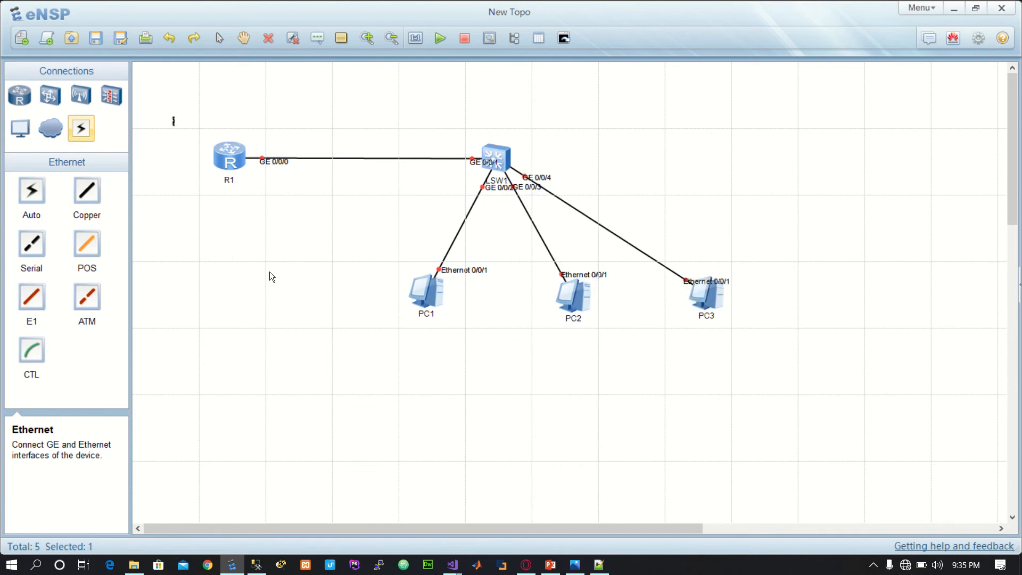
Step: Start the router, the switch and all three PCs together, and clear the selection
drag(173, 117, 794, 412)
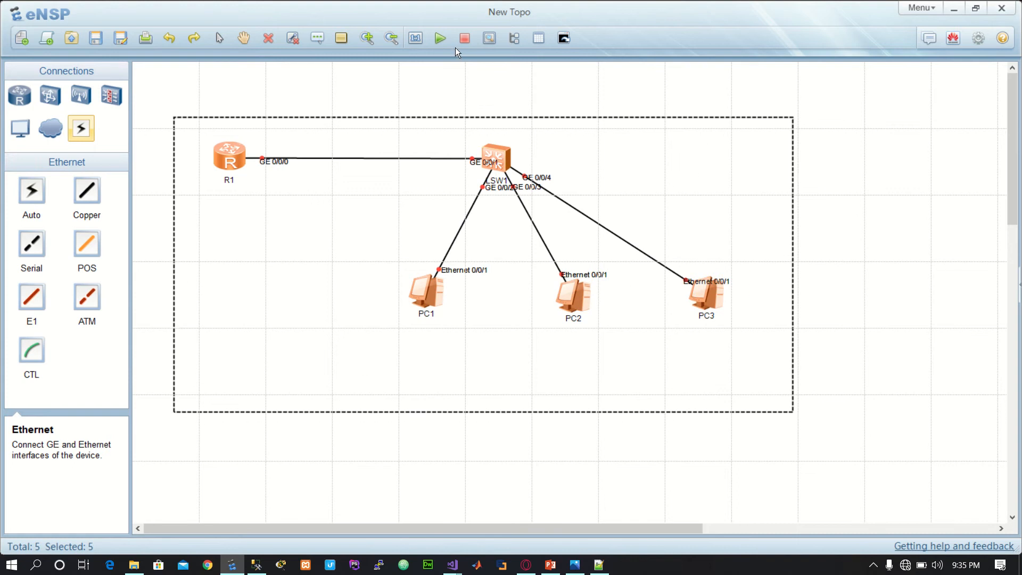
click(441, 38)
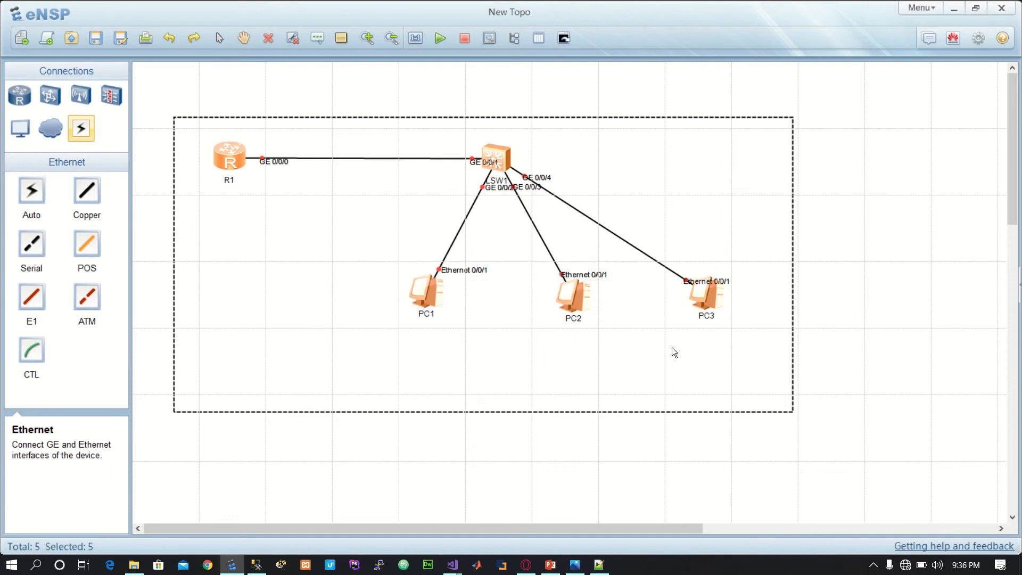
click(722, 242)
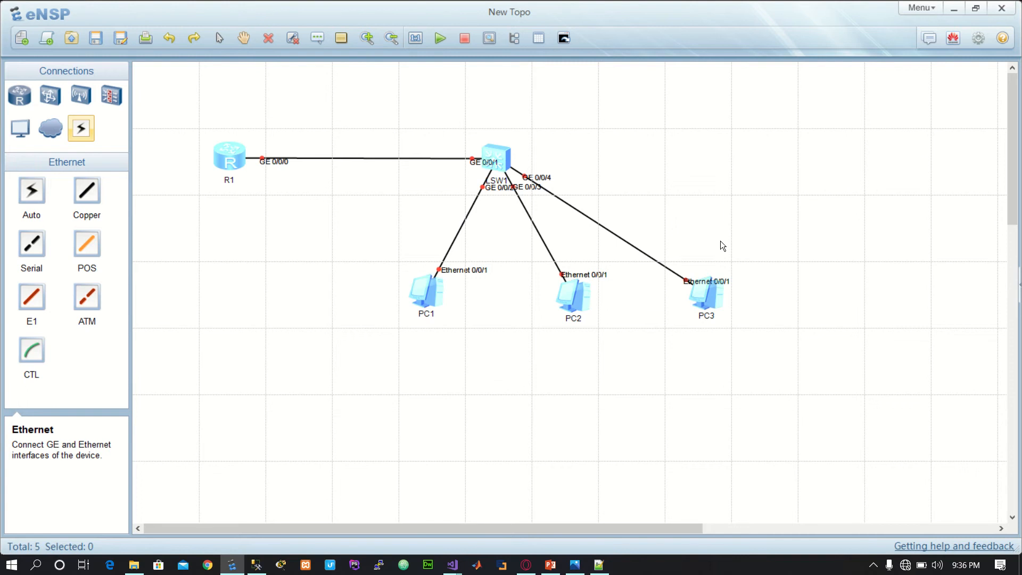
Step: Add a second S5700 switch to the right of LSW1, above and slightly right of PC3
click(52, 96)
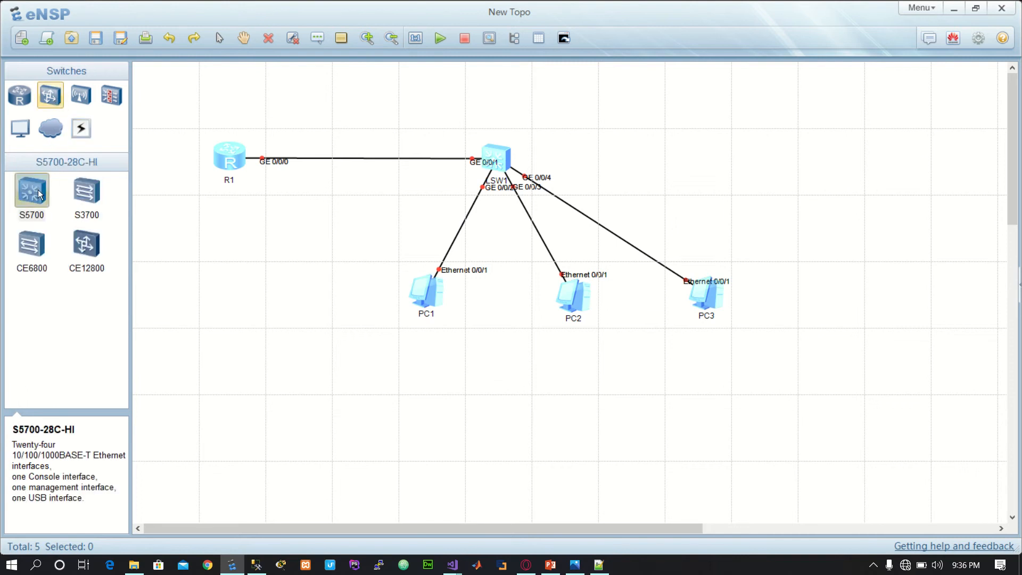
click(40, 195)
click(747, 168)
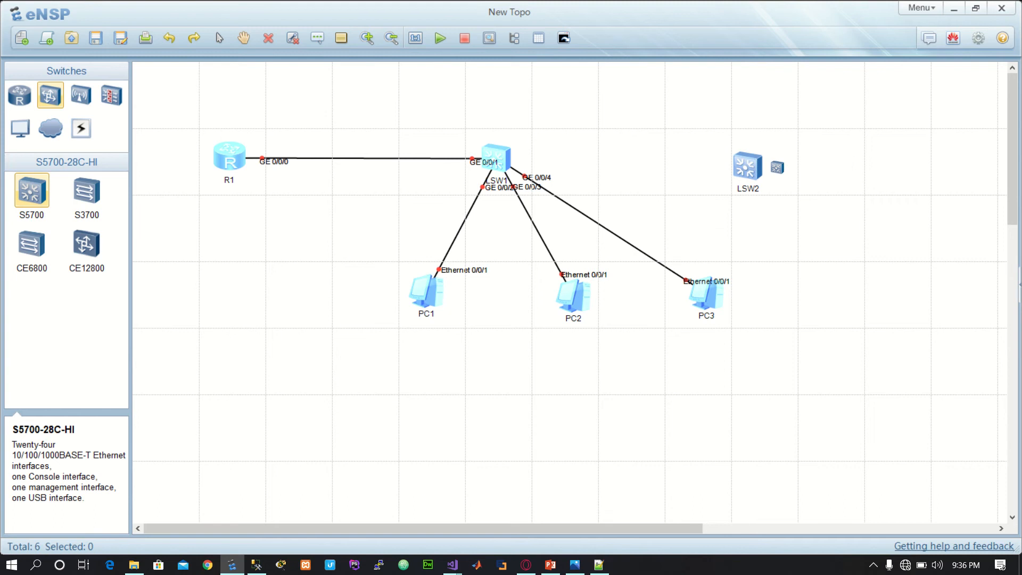
Step: Connect LSW1's GE 0/0/5 to LSW2's GE 0/0/1 with a Copper cable
click(82, 129)
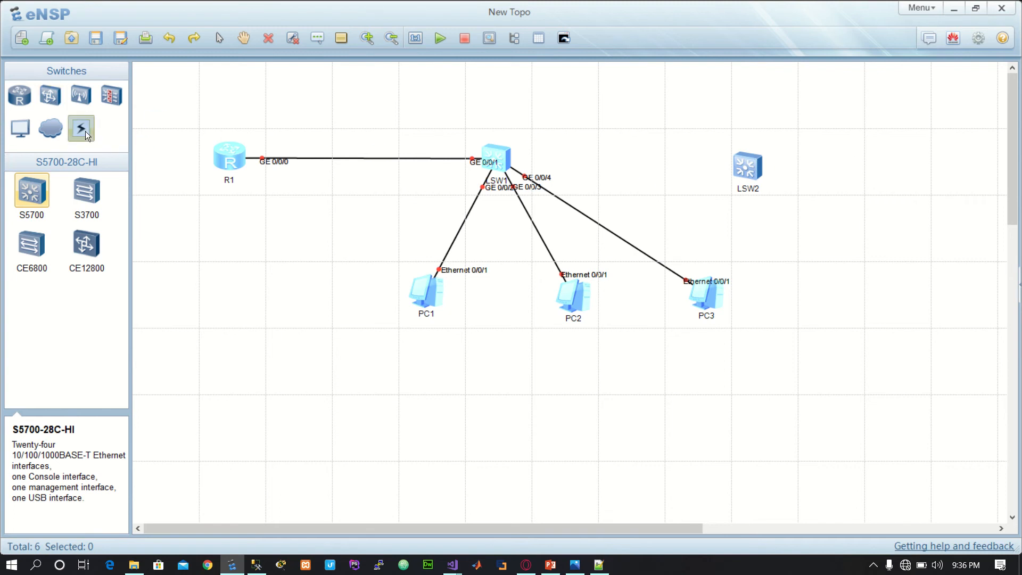
click(88, 188)
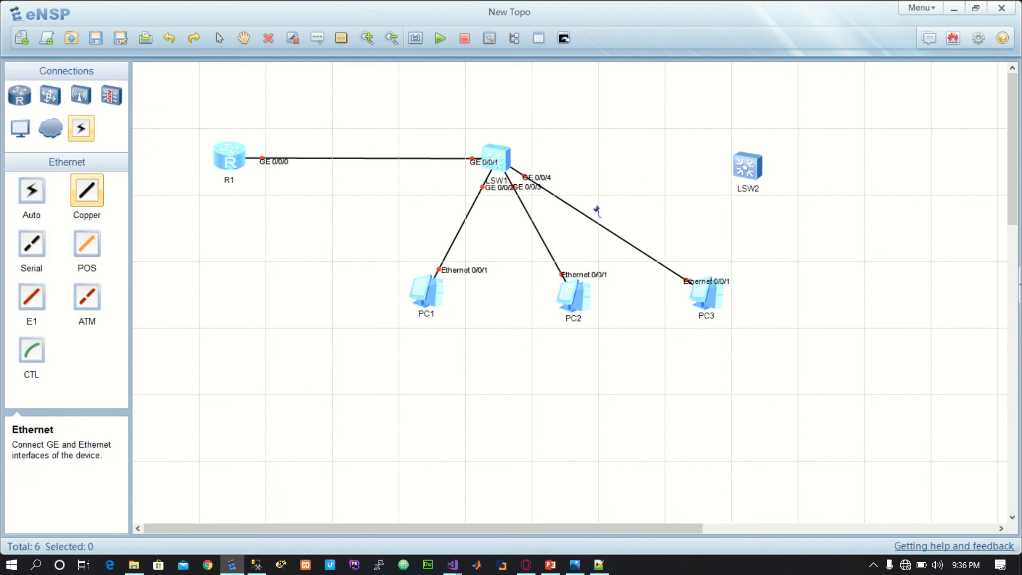
click(506, 156)
click(541, 162)
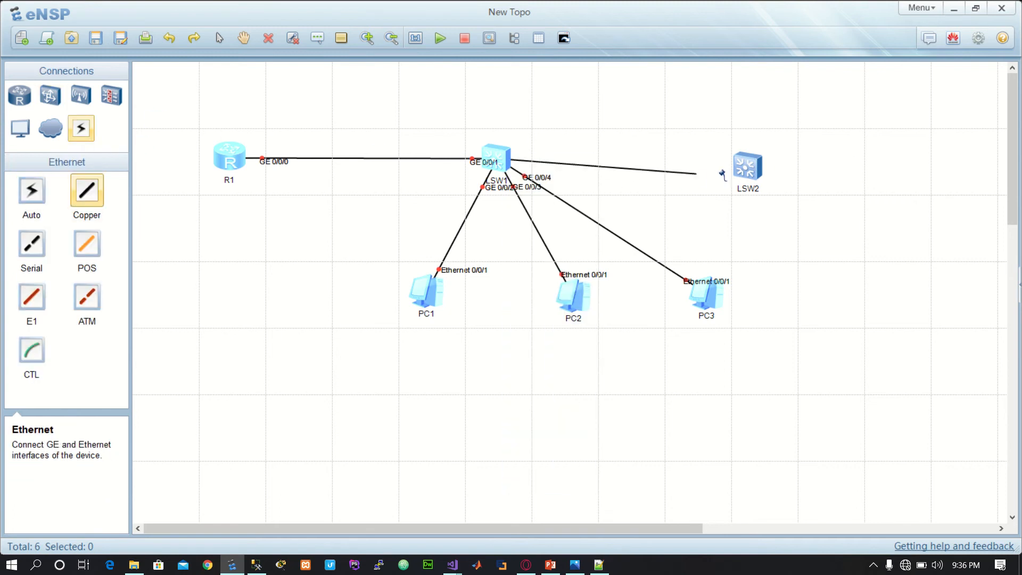
click(737, 160)
click(756, 161)
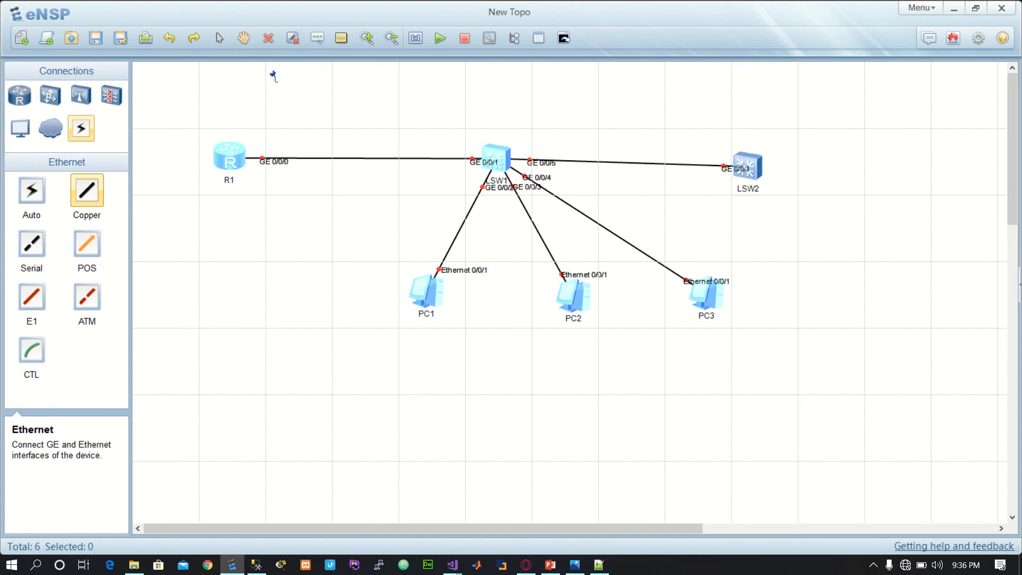
Step: Add three more PCs around LSW2, one to its right and two below and to the right
click(24, 129)
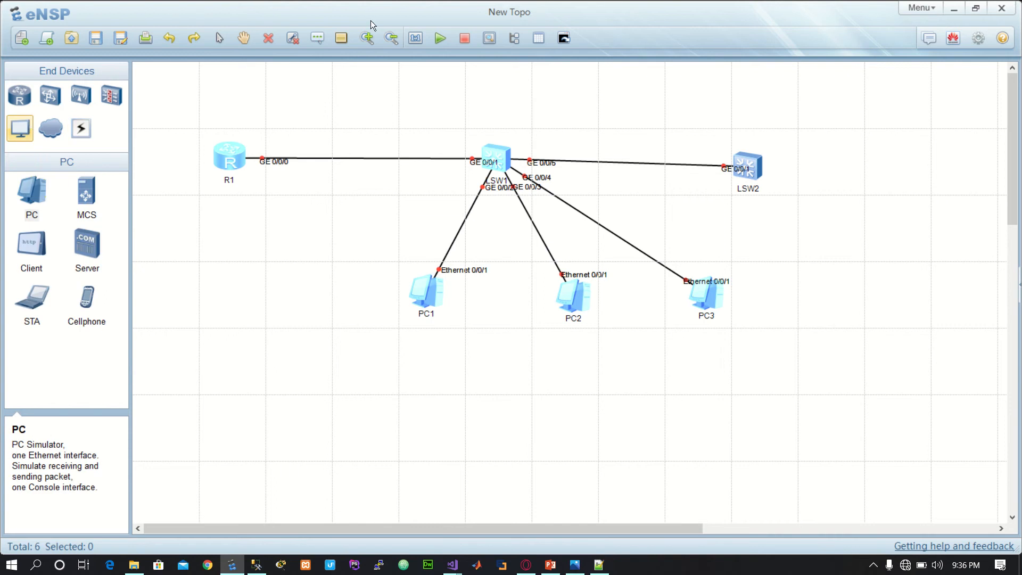
drag(47, 196, 864, 158)
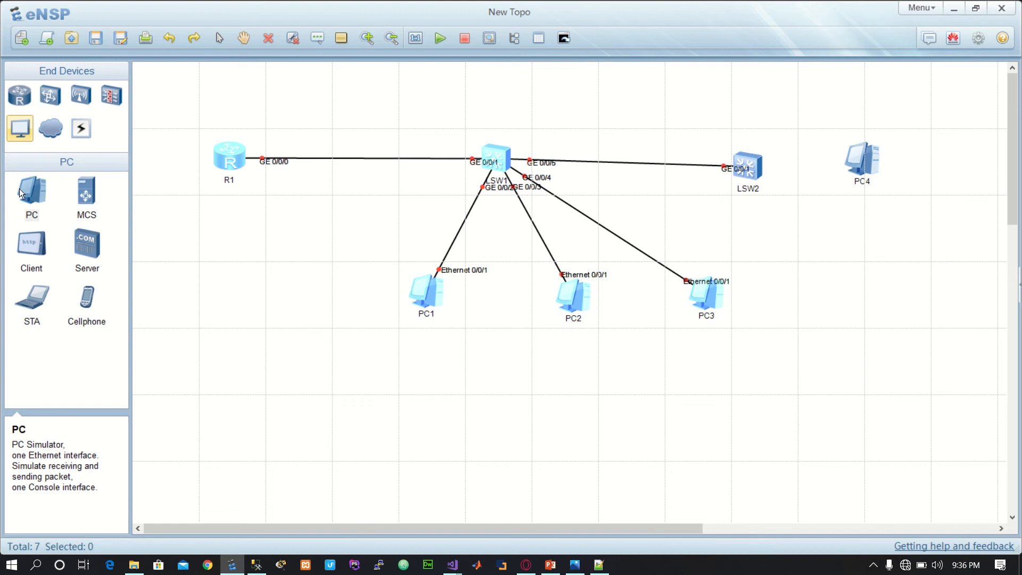
drag(24, 192, 899, 244)
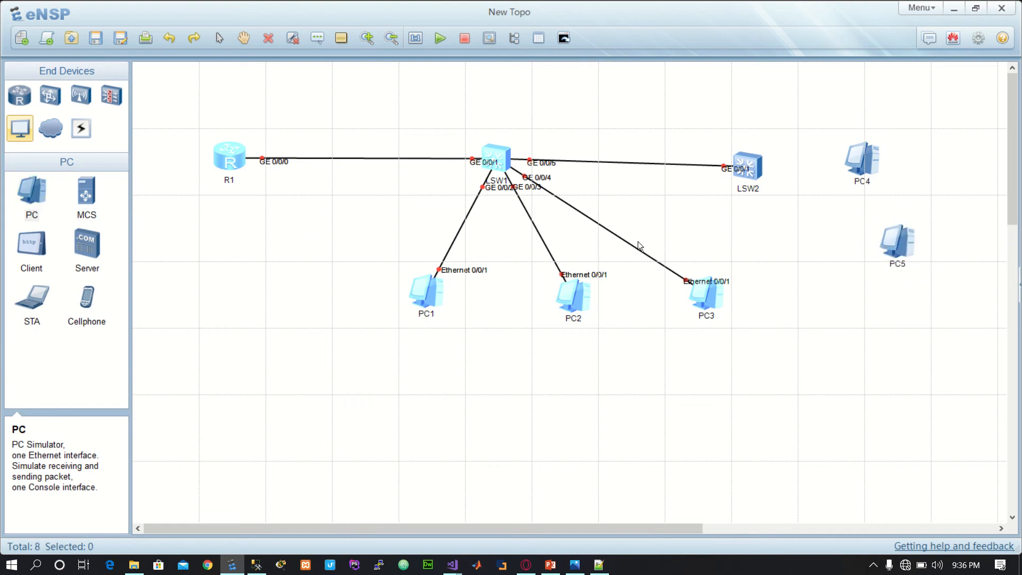
drag(30, 194, 838, 286)
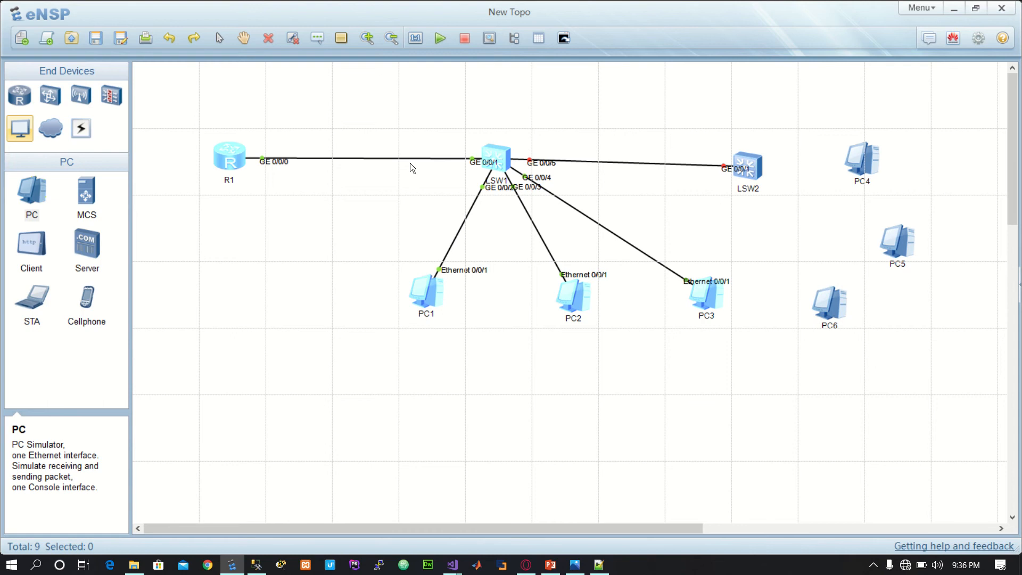
Step: Connect LSW2's GE 0/0/2 to PC4's Ethernet 0/0/1 with a Copper cable
click(79, 136)
click(87, 190)
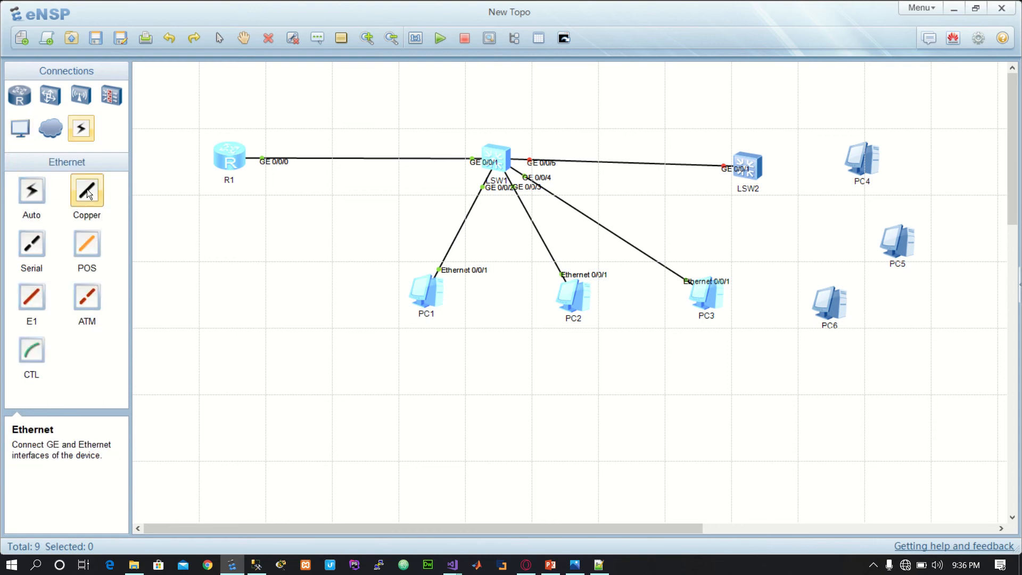
click(756, 174)
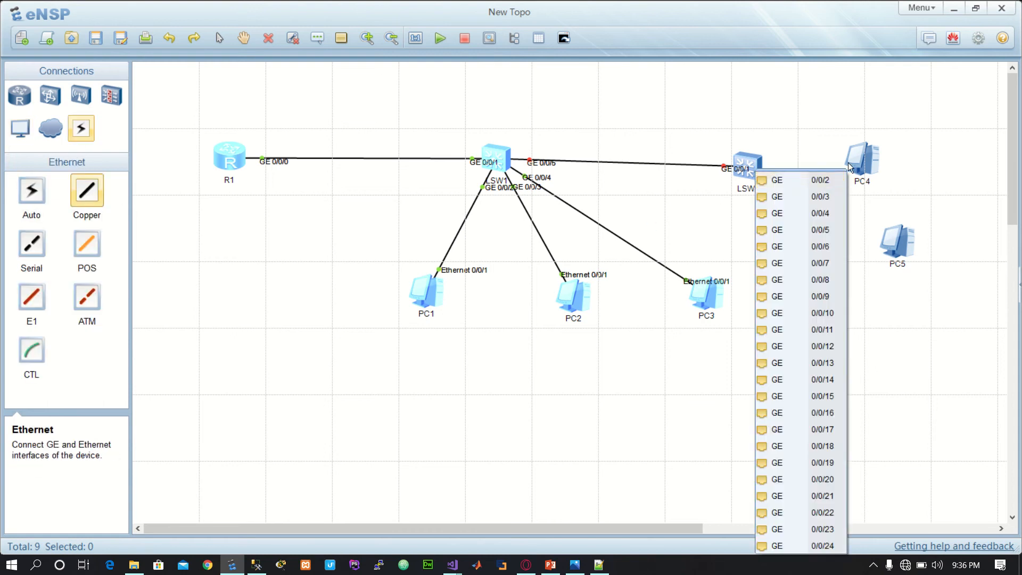
click(783, 180)
click(863, 166)
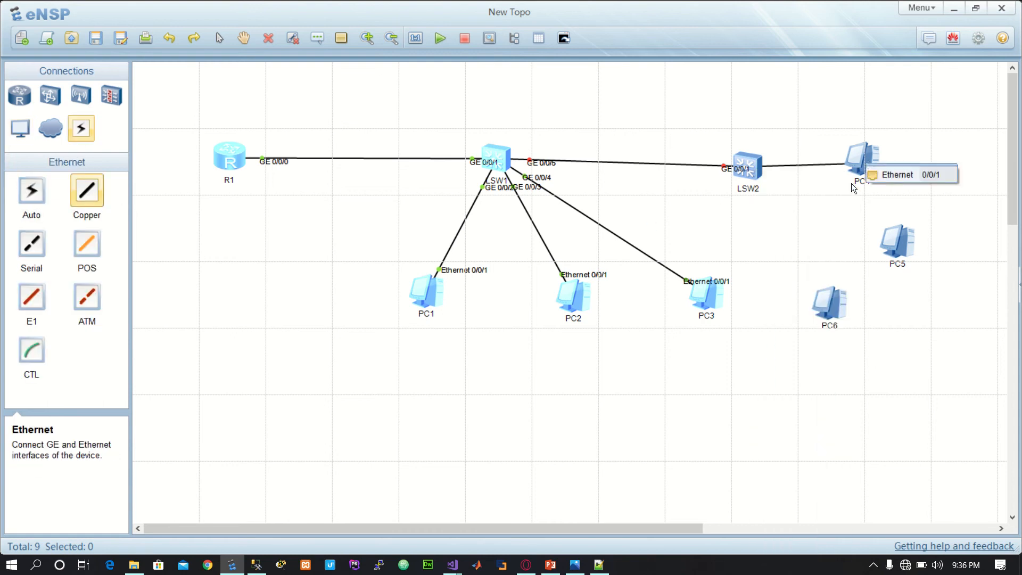
click(900, 175)
Step: Connect LSW2's GE 0/0/3 to PC6's Ethernet 0/0/1 with a Copper cable
click(749, 176)
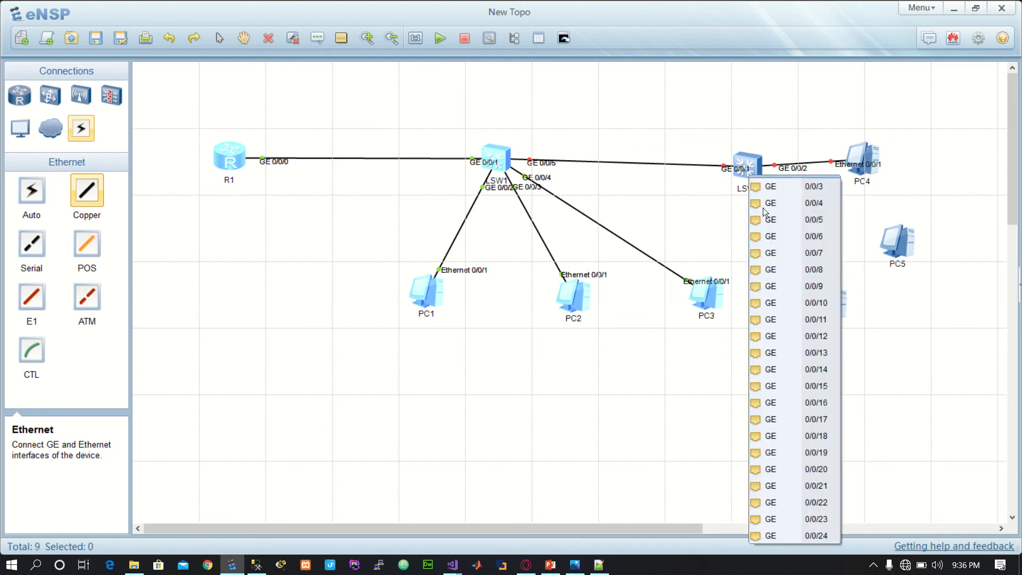
click(784, 187)
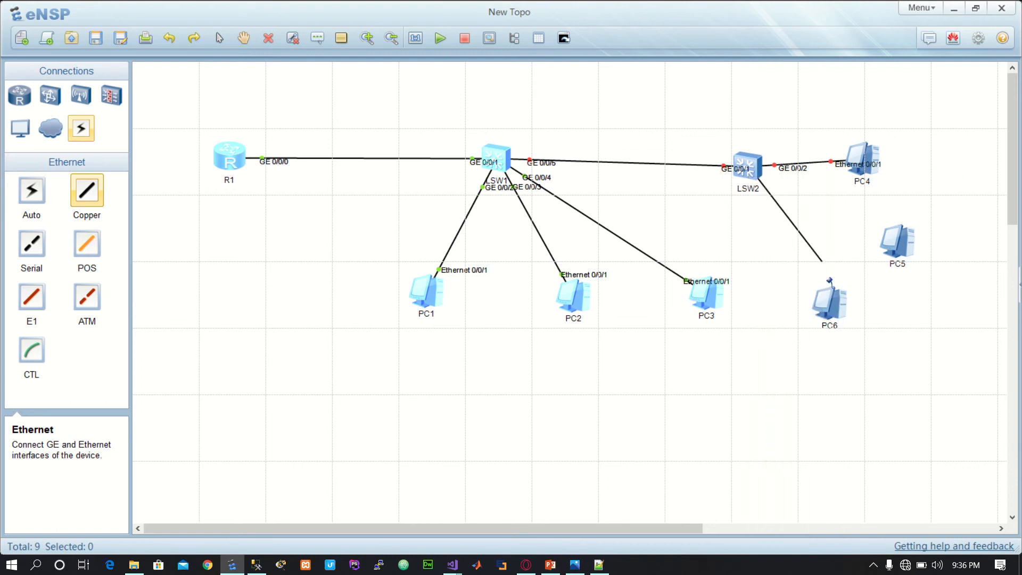
click(847, 304)
click(859, 315)
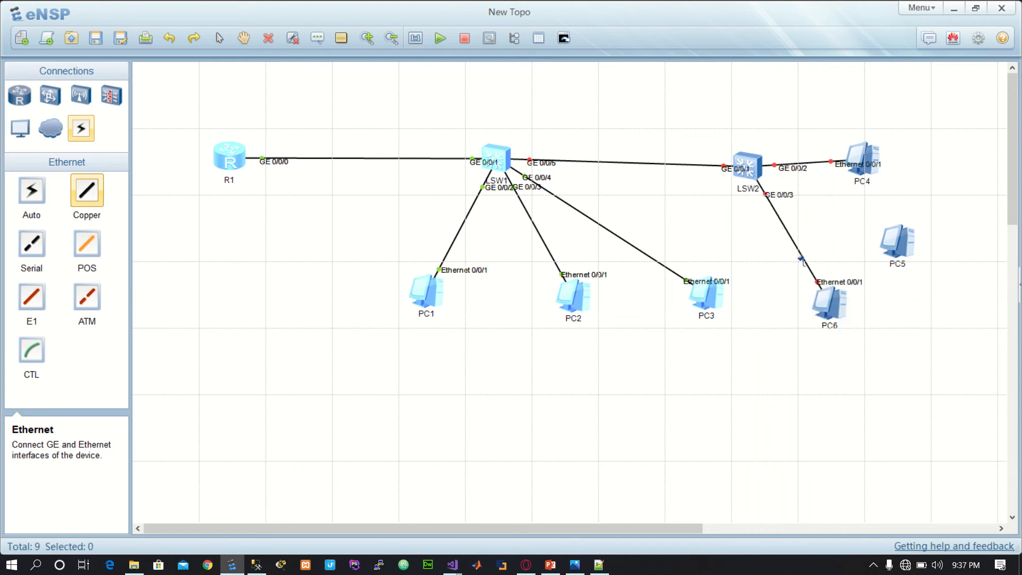
Step: Connect LSW2's GE 0/0/4 to PC5's Ethernet 0/0/1 with a Copper cable and leave the cabling tool
click(756, 174)
click(814, 186)
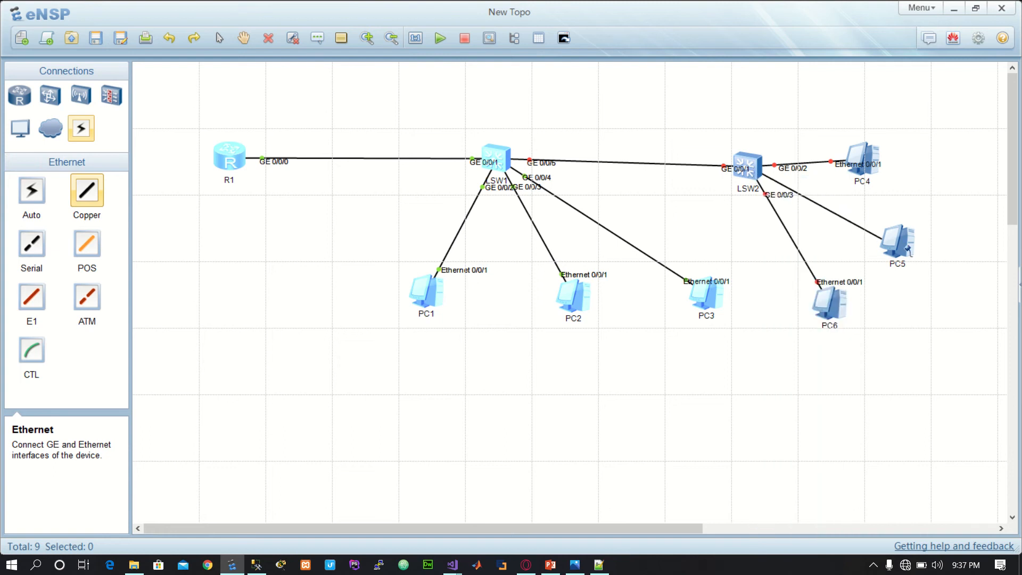
click(912, 249)
click(937, 260)
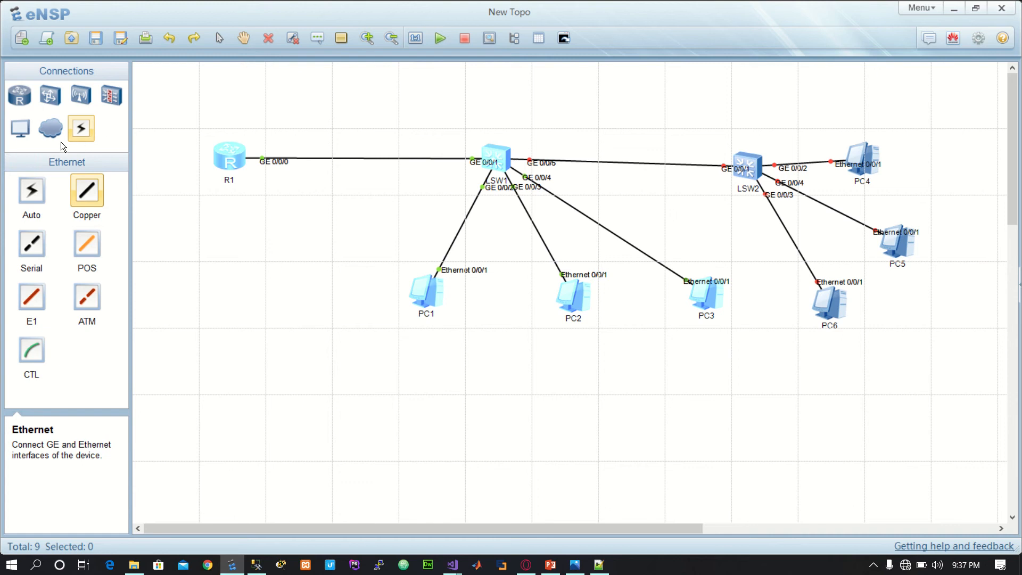
right_click(318, 344)
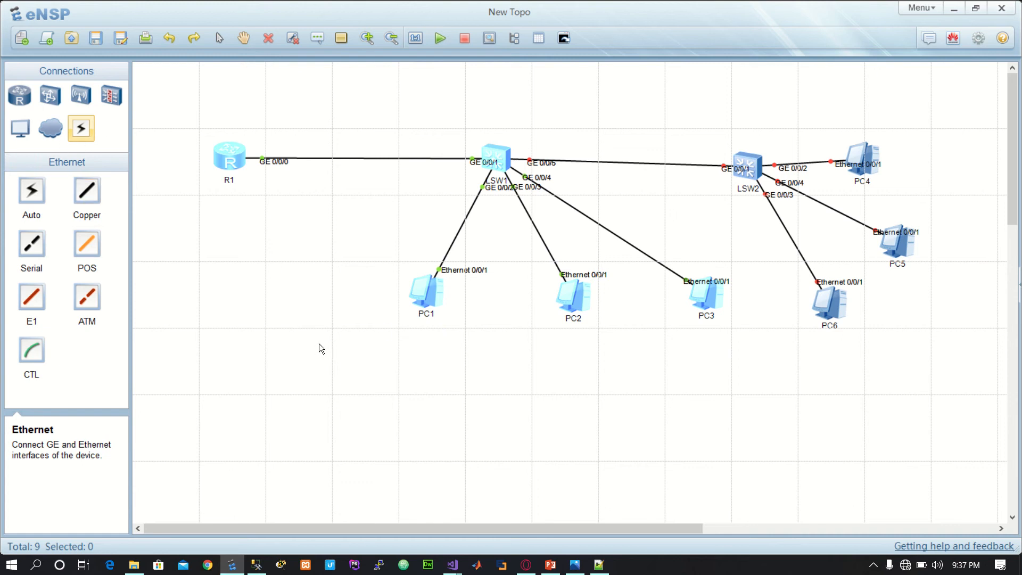
Step: Set PC1's host name to Host A and its static IPv4 address to 10.0.13.1
double_click(433, 292)
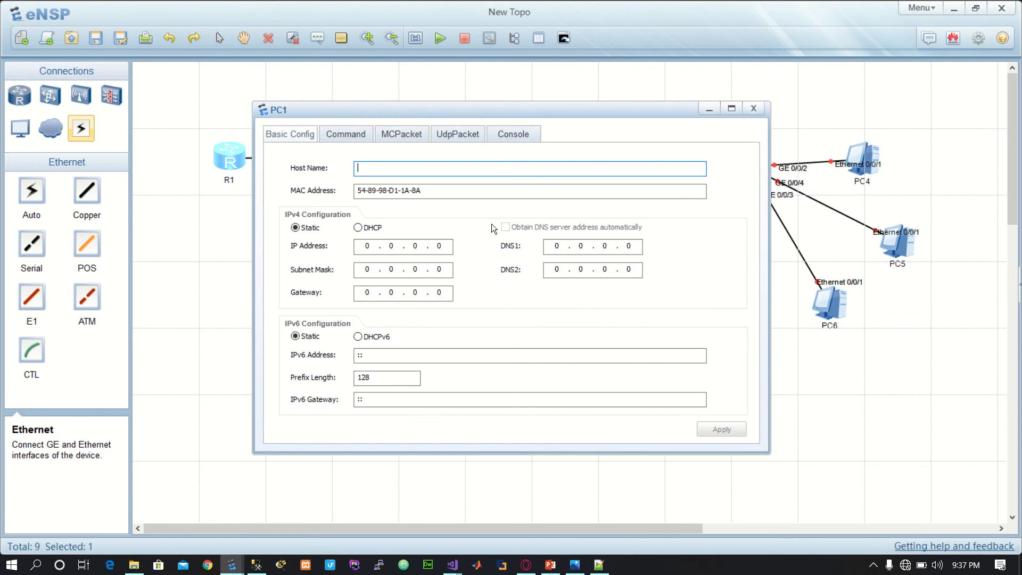
text(Host A)
click(363, 248)
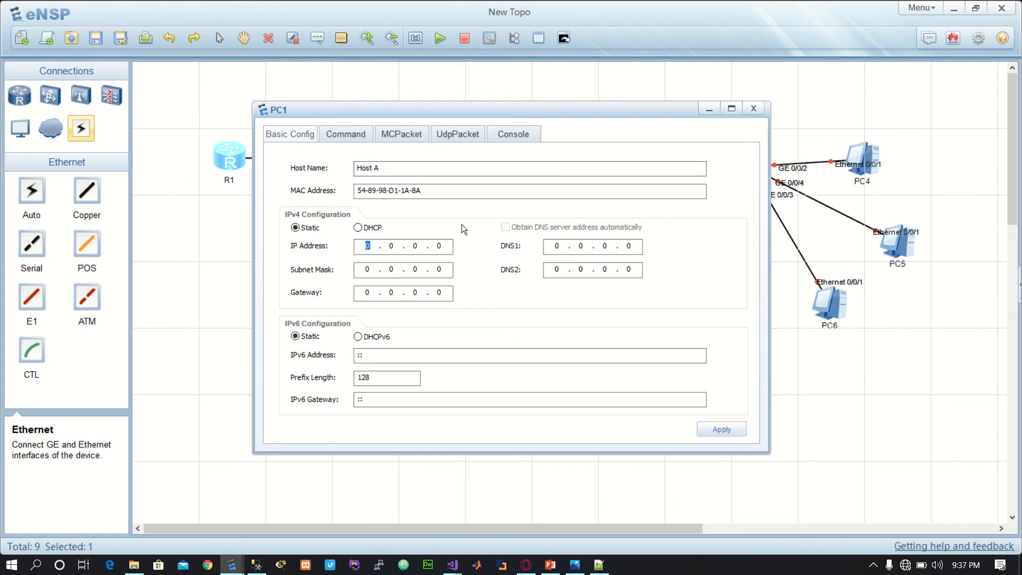
text(10.13)
key(BackSpace)
key(BackSpace)
text(0.13)
text(1)
Step: Set PC1's subnet mask to 255.255.255.0, apply the configuration and close its settings window
click(362, 269)
text(255 . 255 . 255)
click(728, 429)
click(752, 108)
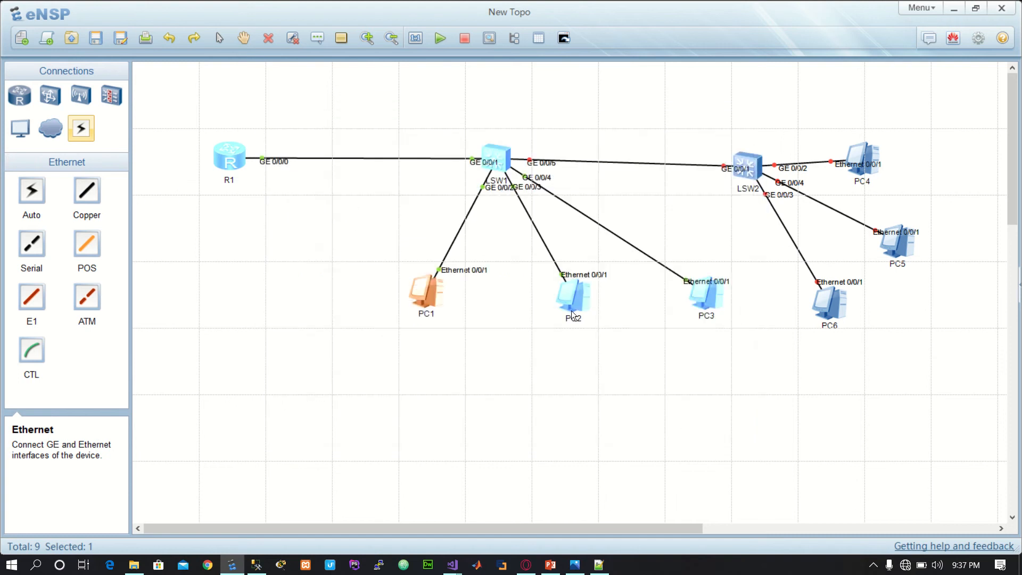
Step: Open PC2's settings and set its host name to Host B
double_click(586, 295)
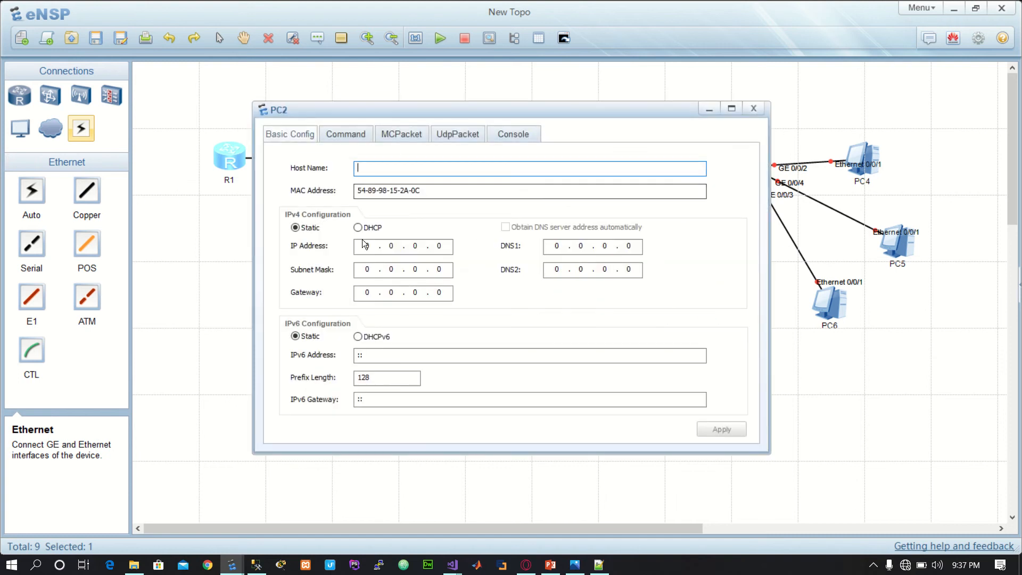
click(384, 172)
text(HOst)
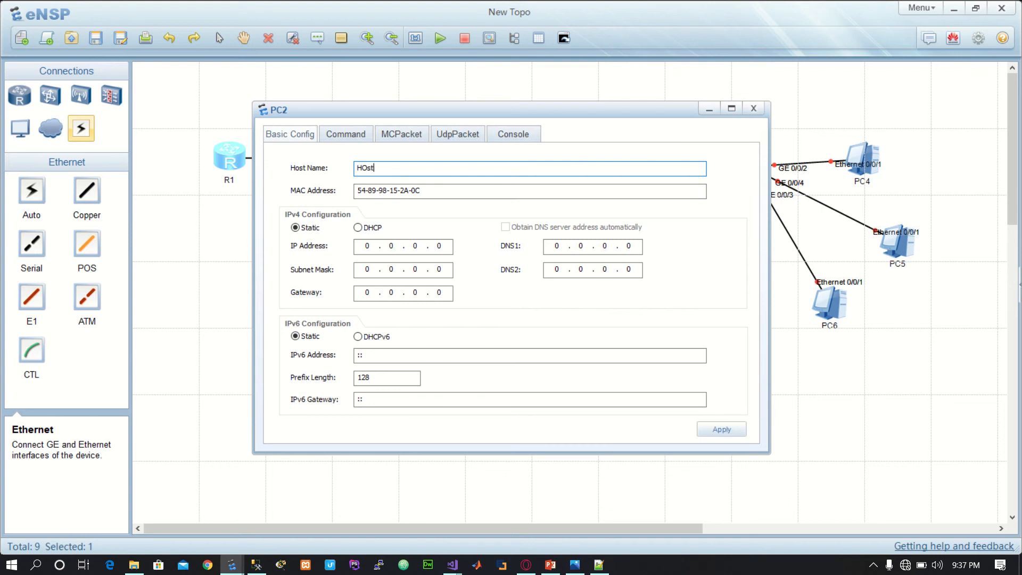
key(BackSpace)
key(BackSpace)
key(BackSpace)
text(ost B)
Step: Give PC2 the static IPv4 address 10.0.13.2 with subnet mask 255.255.255.0, then apply and close its settings
click(364, 245)
text(10)
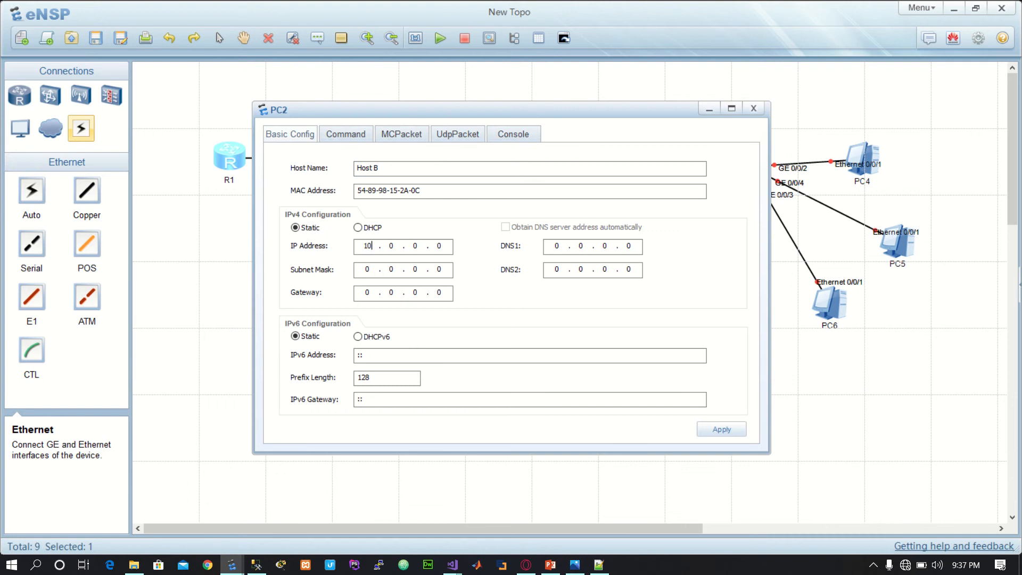
key(period)
key(period)
text(13)
key(period)
text(2)
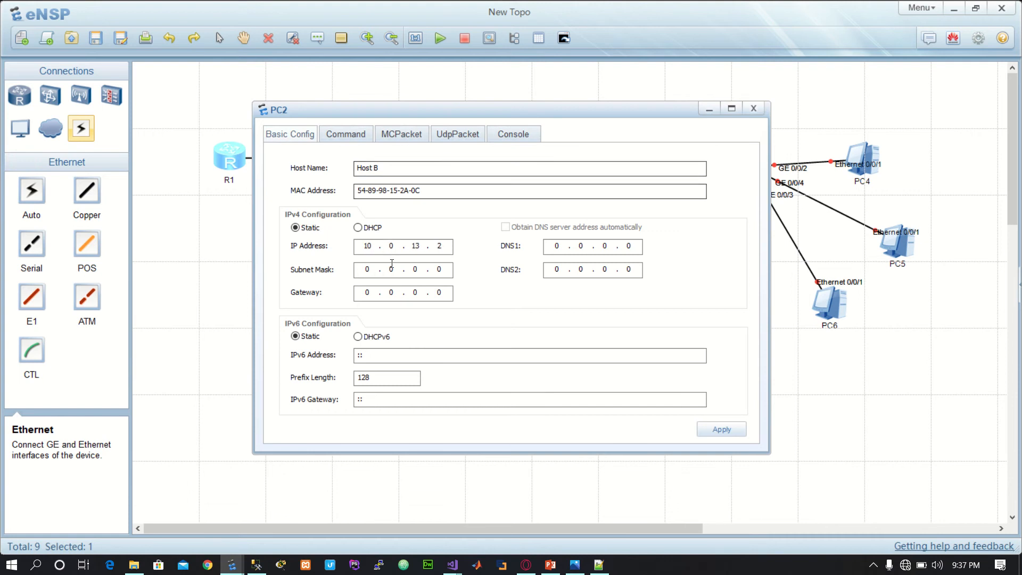
text(255255255)
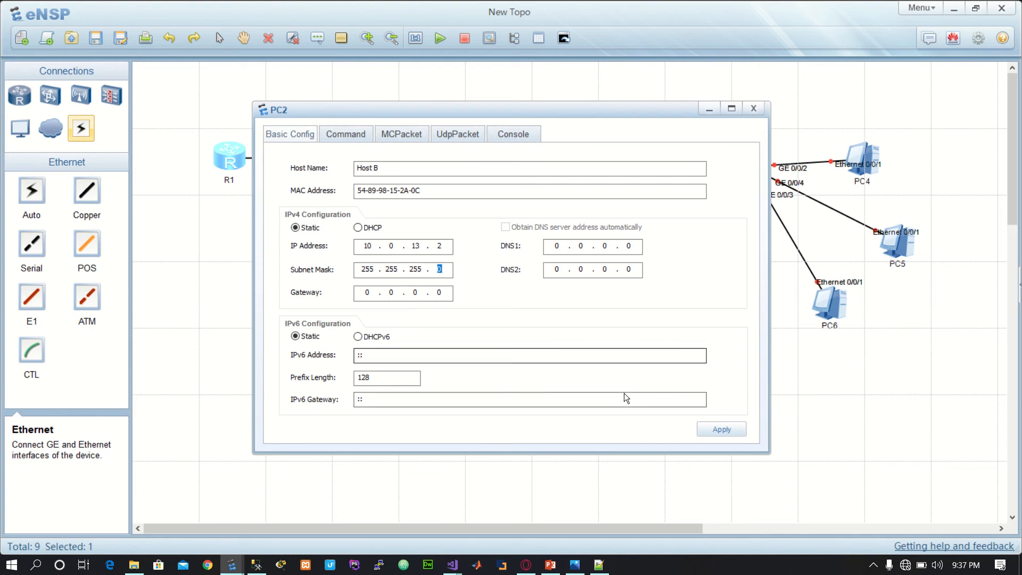
click(719, 429)
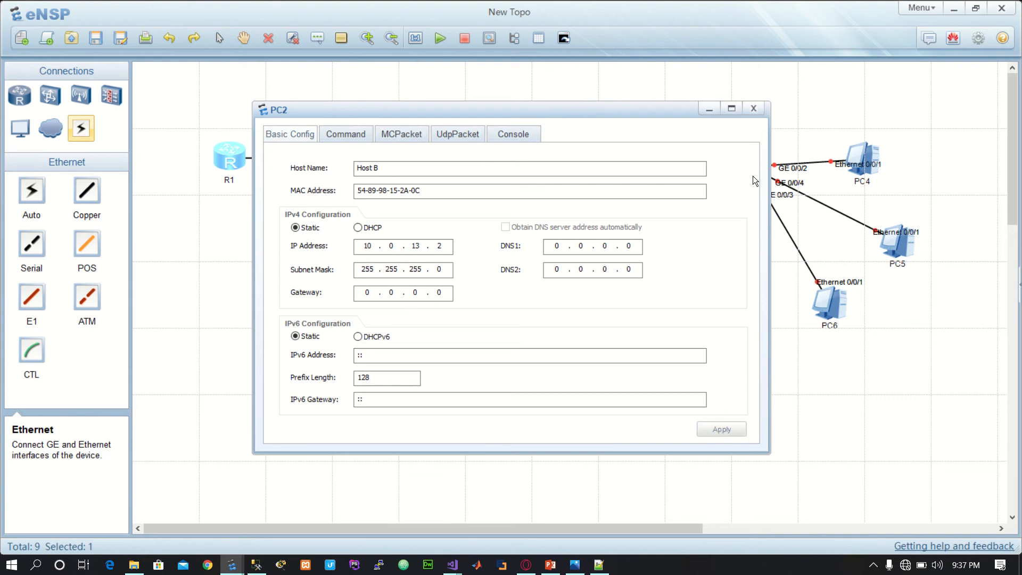
click(750, 108)
Step: Set PC3's host name to Host C and its static IPv4 address to 10.0.13.3
double_click(720, 303)
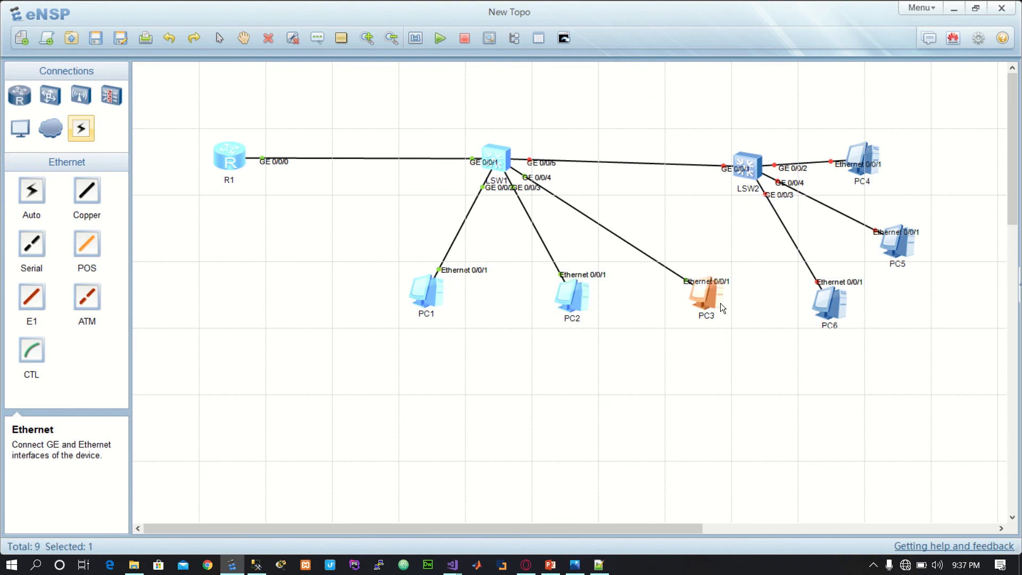
text(Host C)
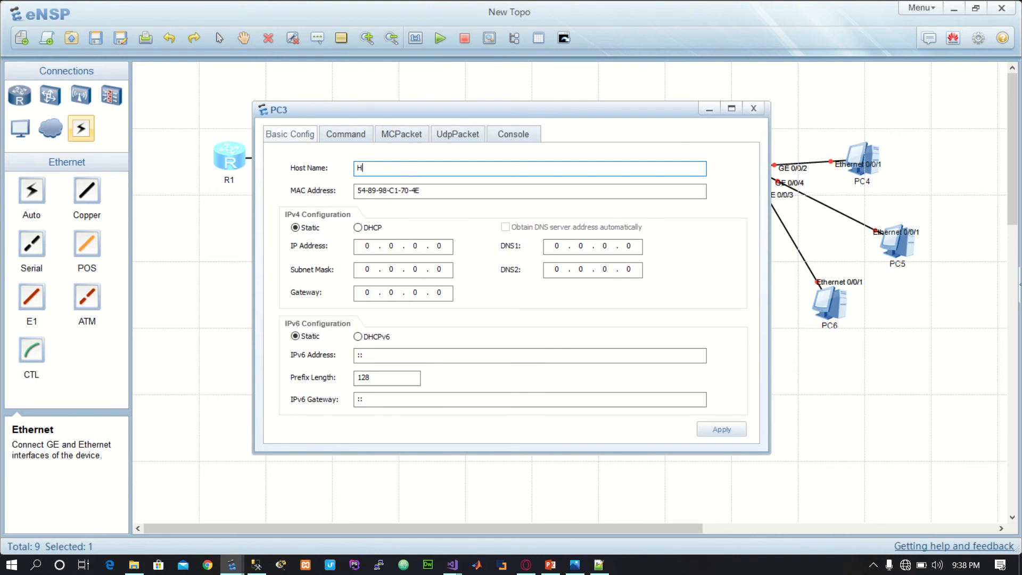
click(362, 247)
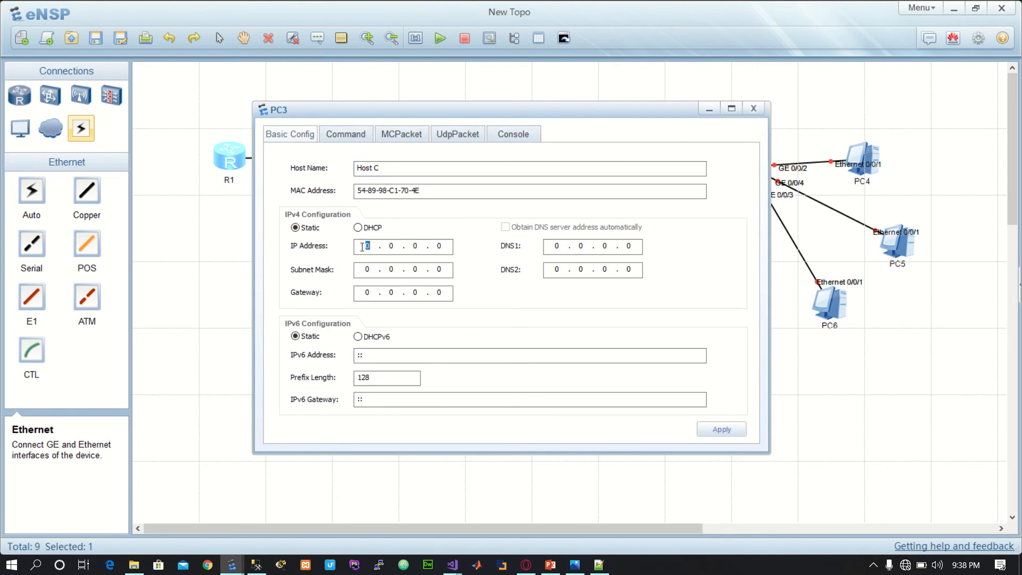
text(10.0.13.3)
Step: Set PC3's subnet mask to 255.255.255.0, apply the configuration, close its settings and clear the selection
click(360, 270)
text(255 . 255 . 255)
double_click(393, 269)
text(255.255)
click(731, 430)
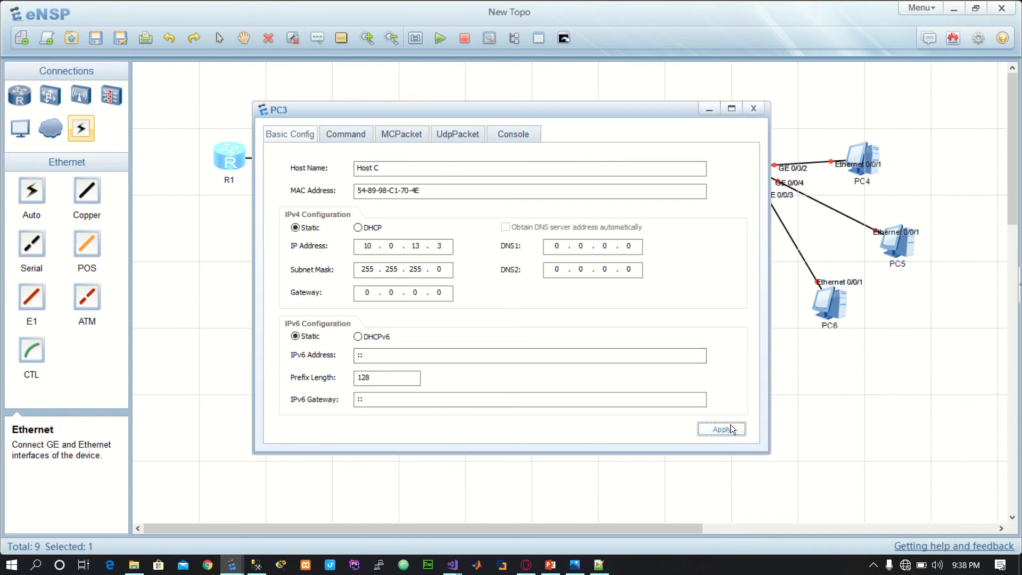
click(761, 109)
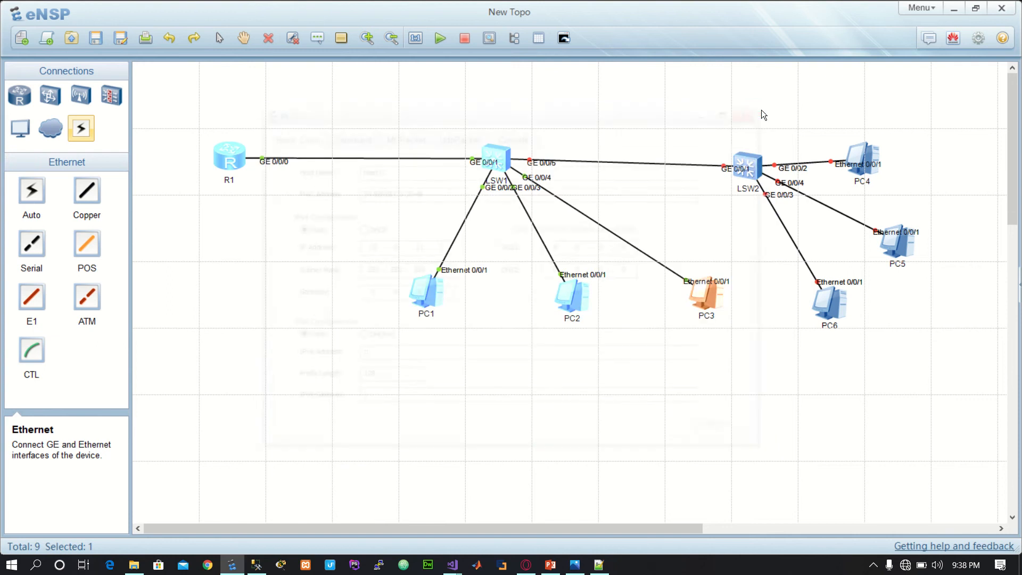
drag(918, 104, 930, 165)
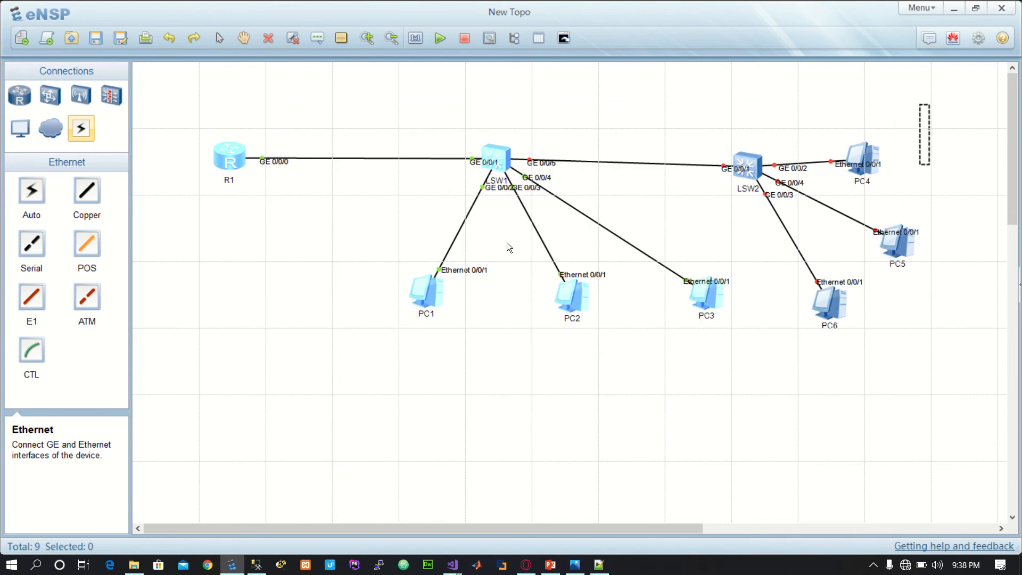
Step: Open router R1's console and enter system view with the system-view command
double_click(222, 160)
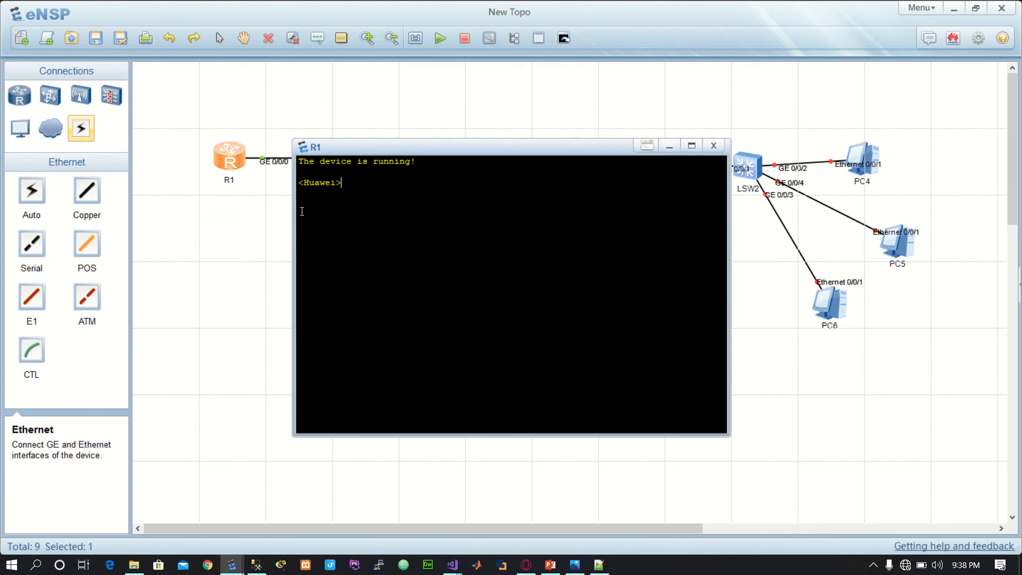
text(system-view)
key(Return)
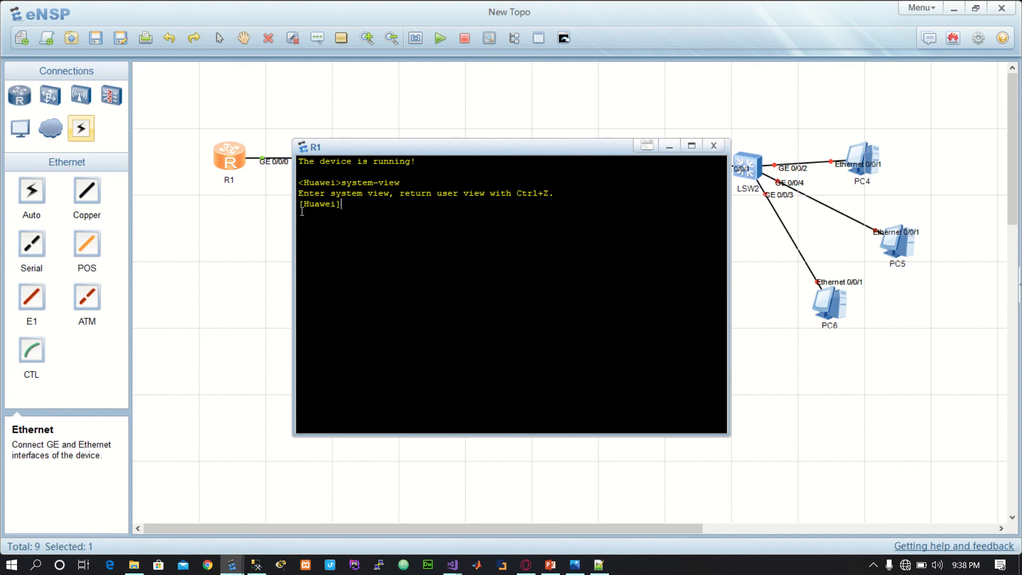
Step: Rename the router to RT-1 with the sysname command
text(sysname RT-1)
key(Return)
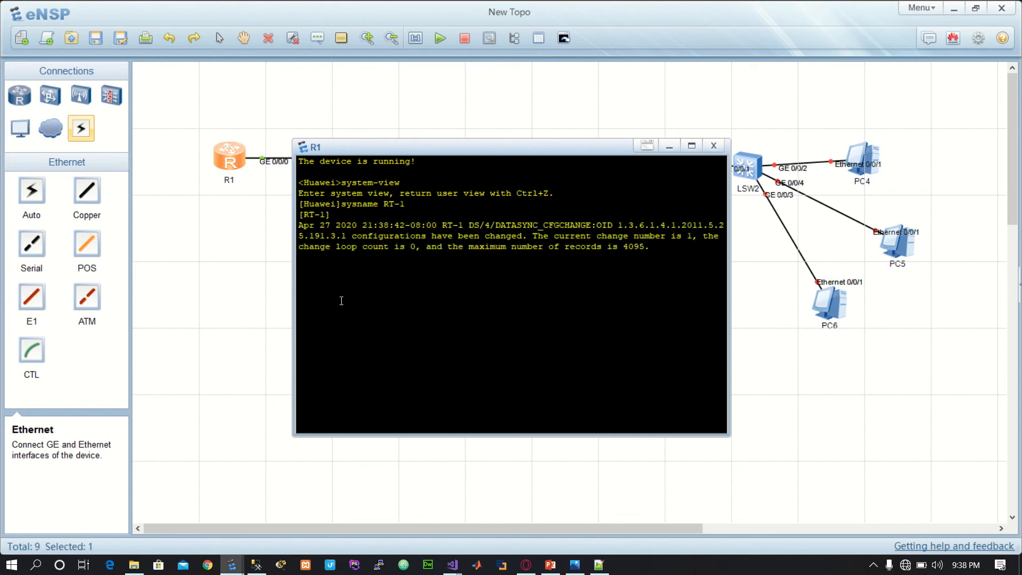
key(Return)
Step: Move the console clear of the router and examine the interface list using display ip interface brief
drag(443, 149, 575, 215)
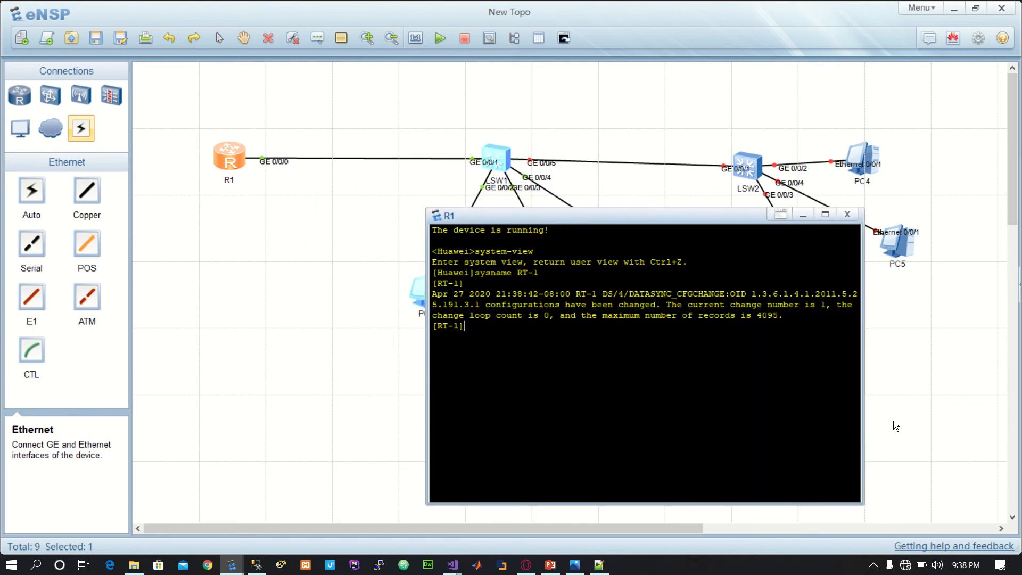
text(display ip interface brief)
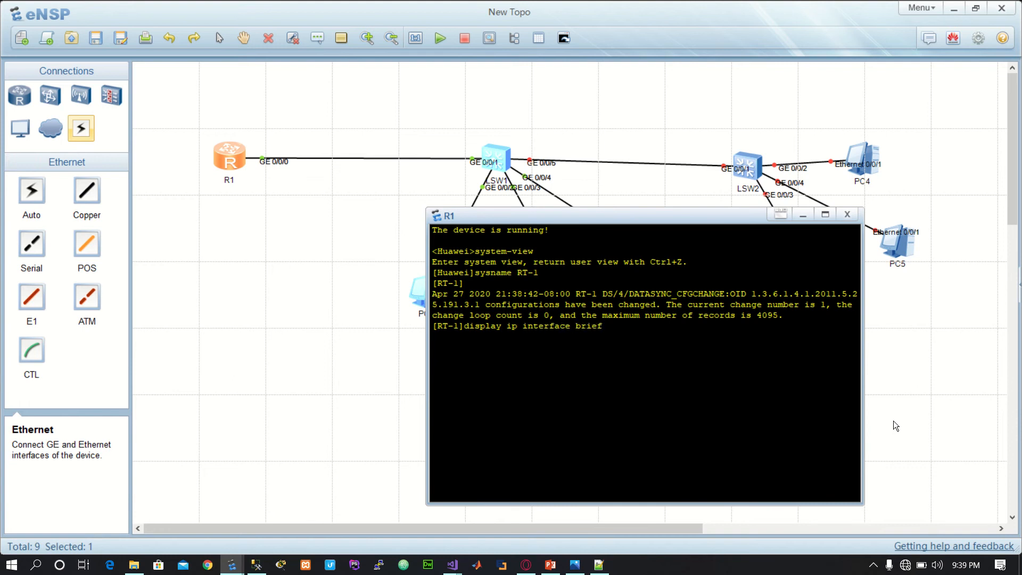
key(Return)
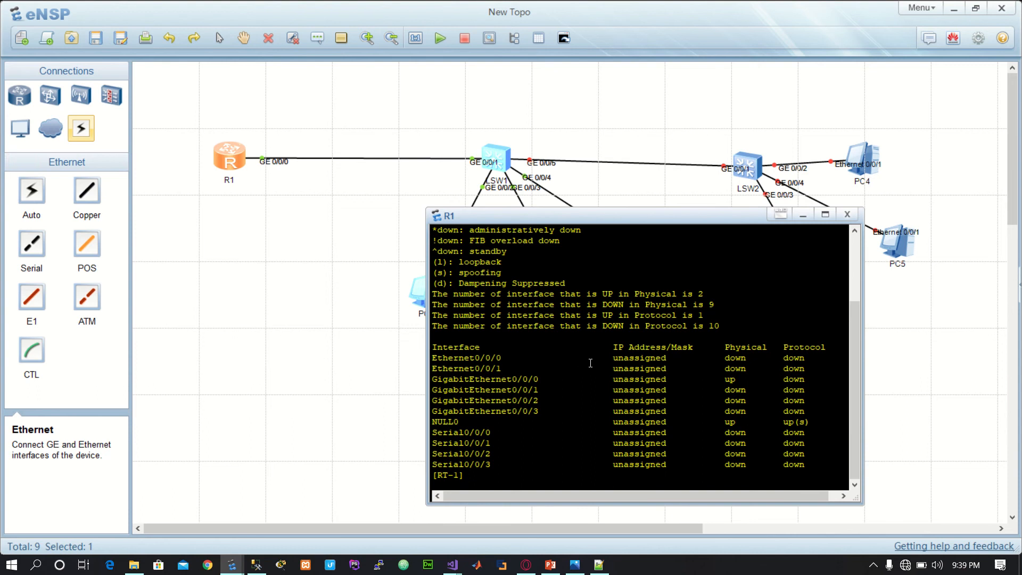
drag(591, 362, 809, 466)
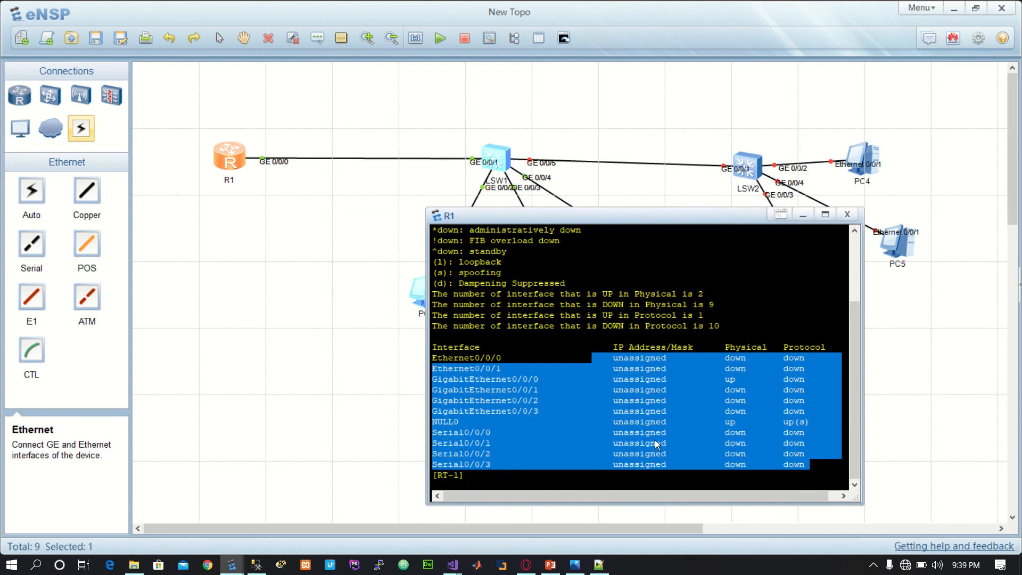
click(525, 383)
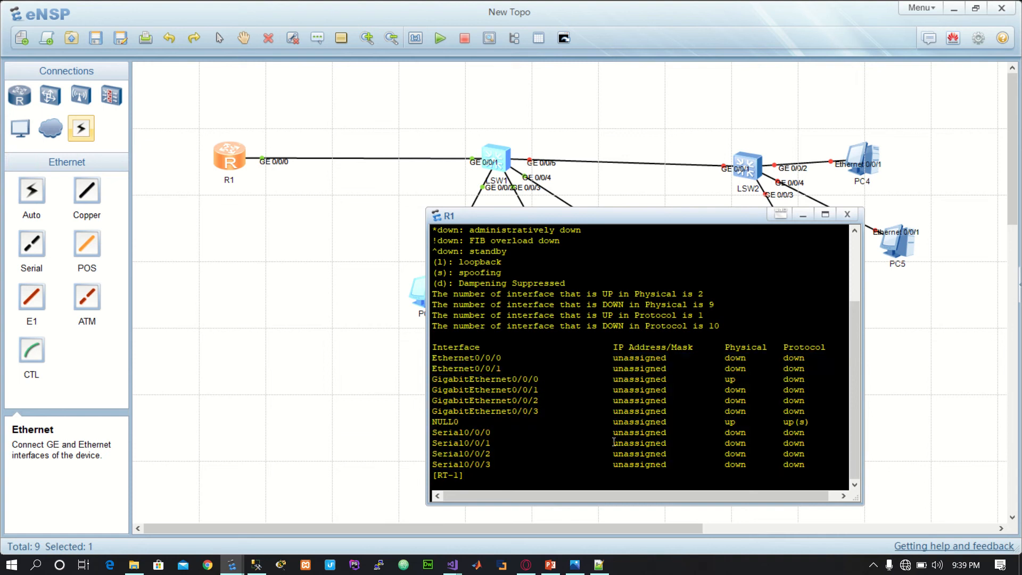
Step: Enter the configuration view of the router's interface GigabitEthernet 0/0/0
text(inter)
key(Tab)
text(gi)
key(Tab)
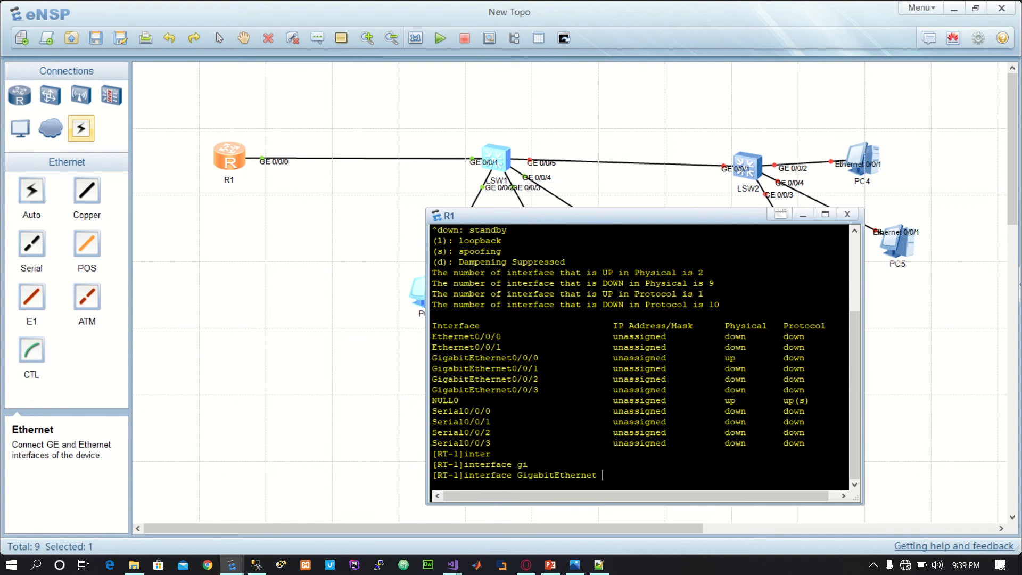
text(0/0/0)
key(Return)
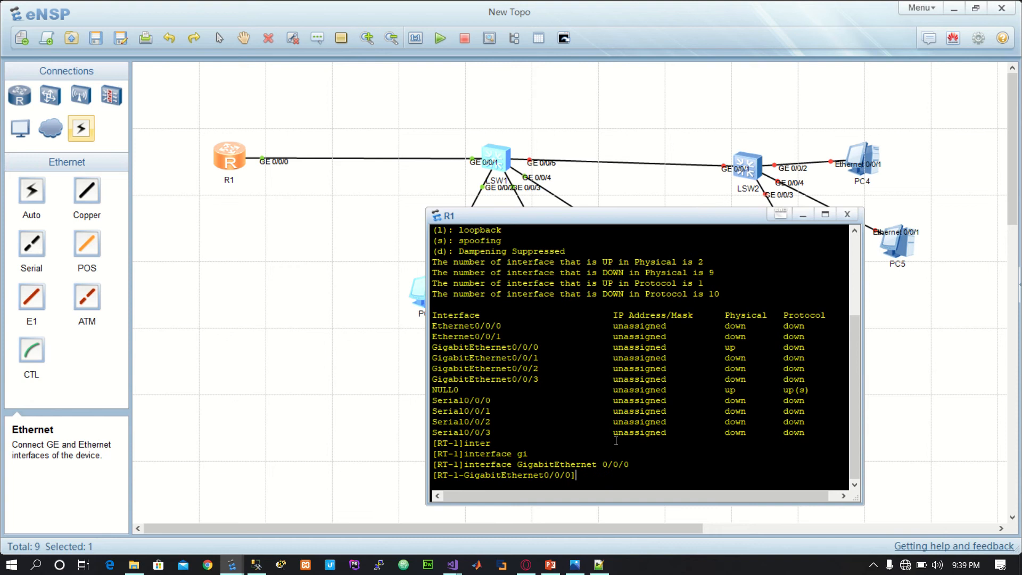
Step: Assign the IP address 10.0.13.254 with mask length 24 to GigabitEthernet 0/0/0
text(ip address 10.0.13.254 24)
key(Return)
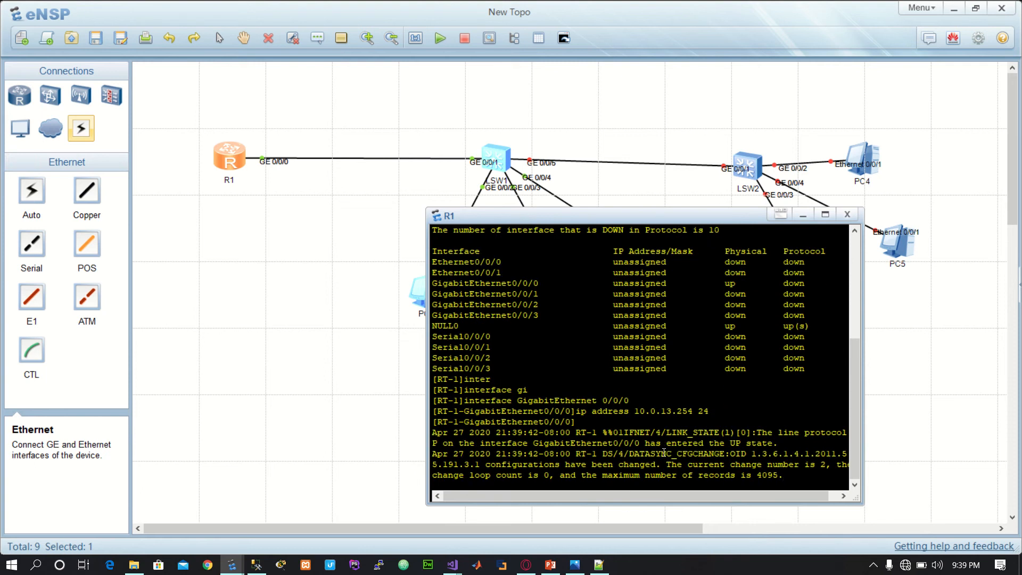
key(Return)
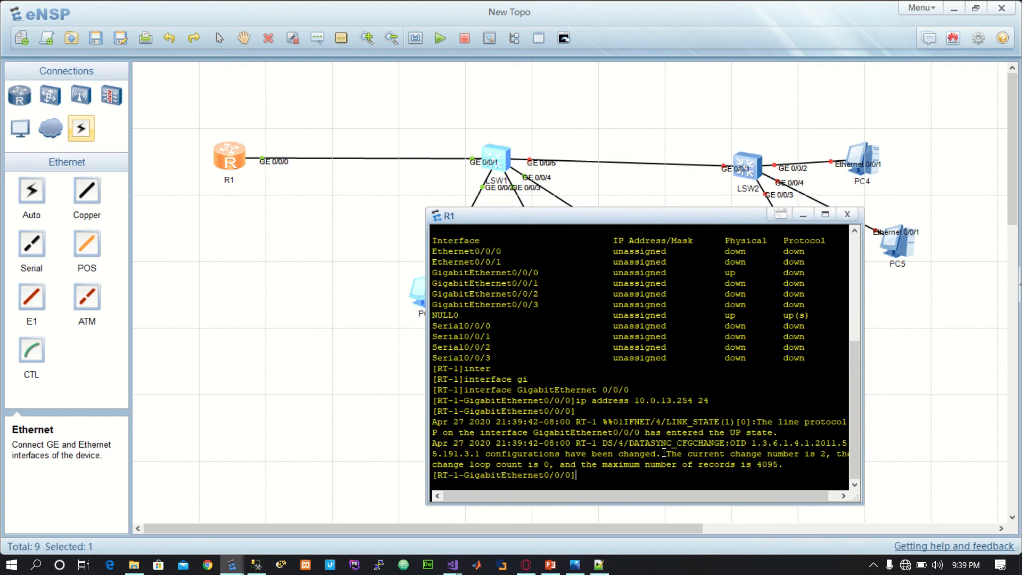
Step: Move the router console clear of PC1 and start data capture on PC1's Ethernet 0/0/1 connection
drag(663, 215, 689, 198)
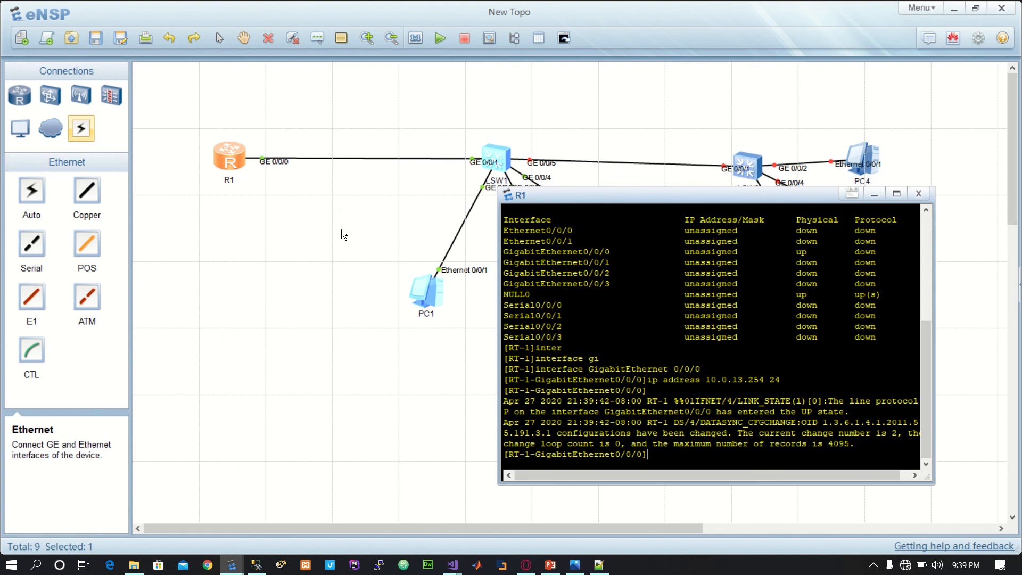
right_click(439, 270)
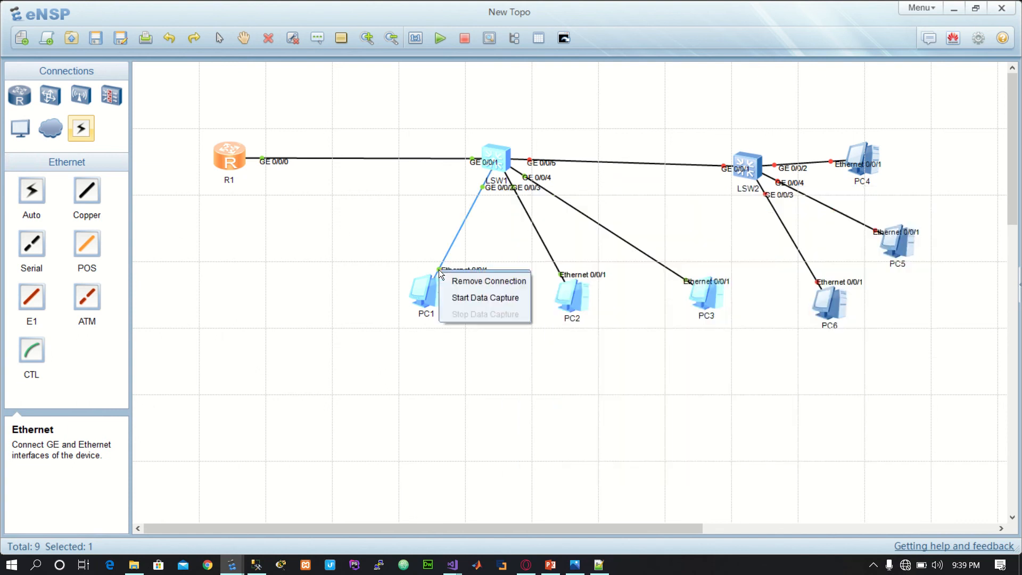
click(472, 296)
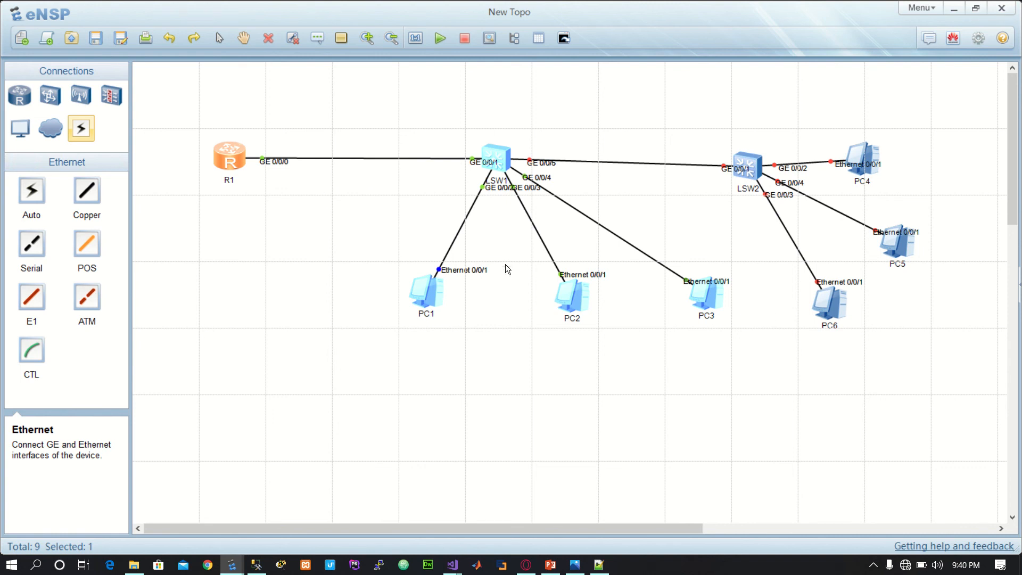
drag(807, 331, 931, 215)
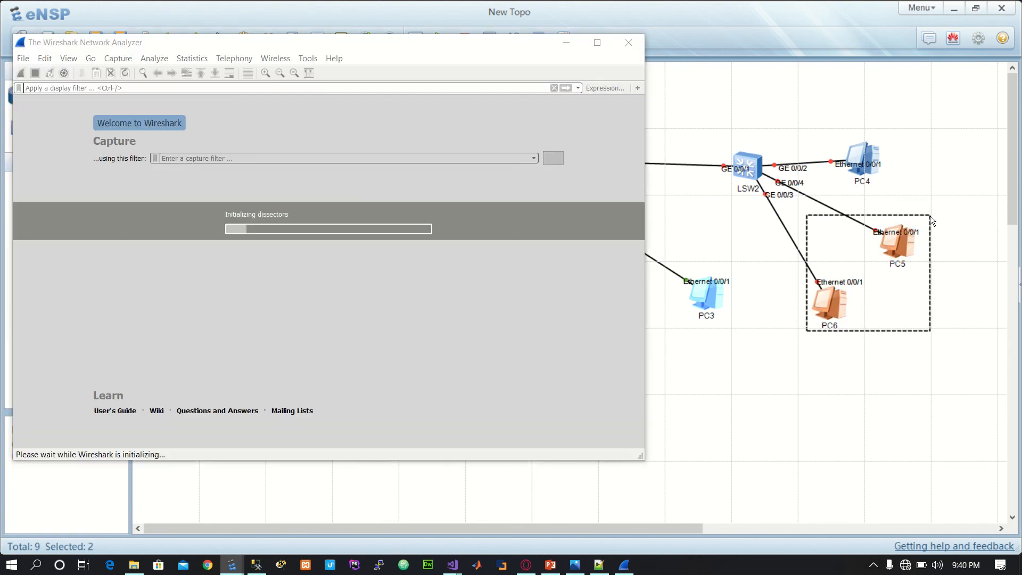
click(831, 387)
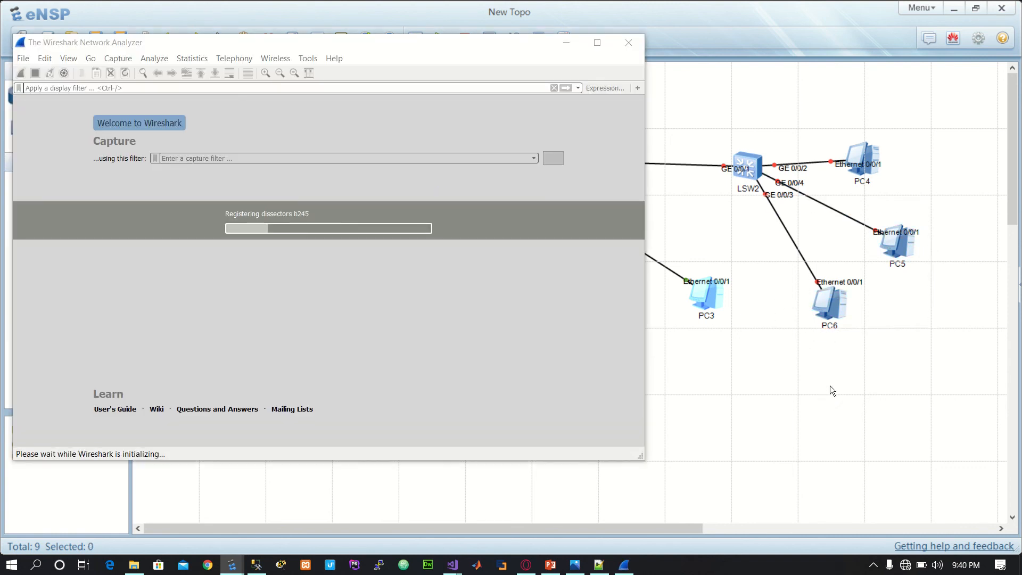
click(831, 297)
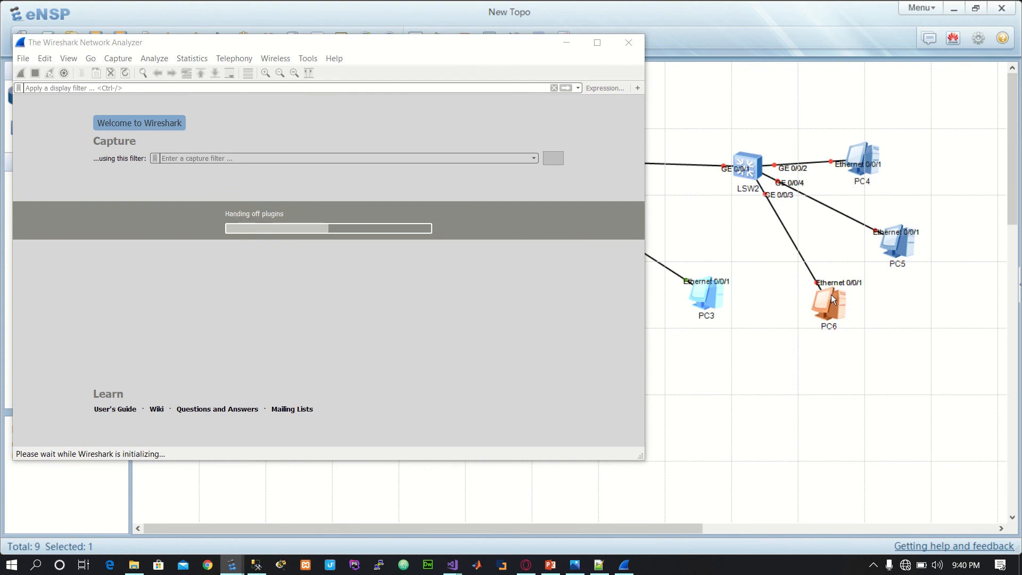
click(761, 352)
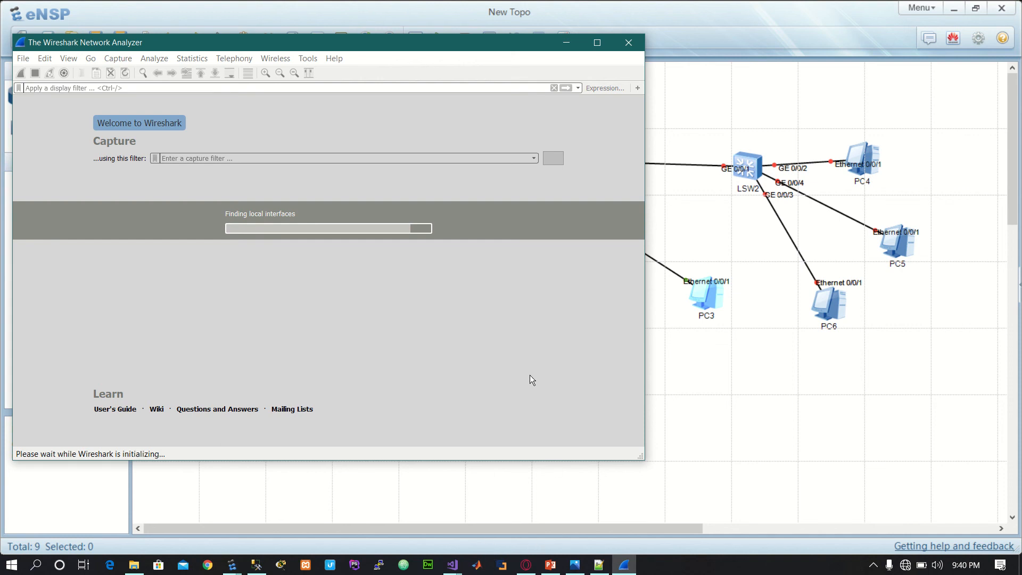
click(504, 507)
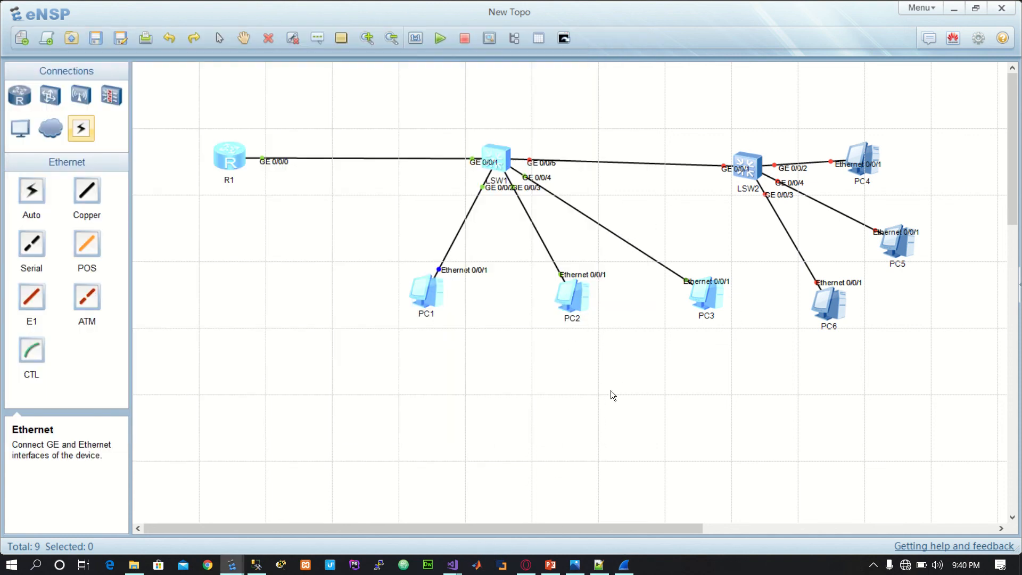
Step: Switch to Wireshark, examine the packets captured on PC1's link, and return to the eNSP topology
click(626, 565)
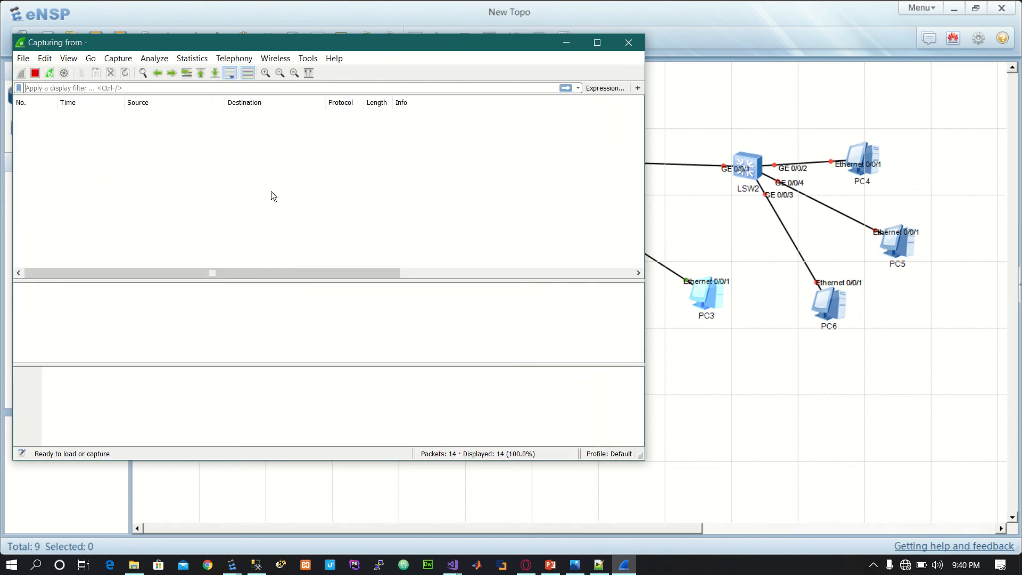
mouse_move(342, 5)
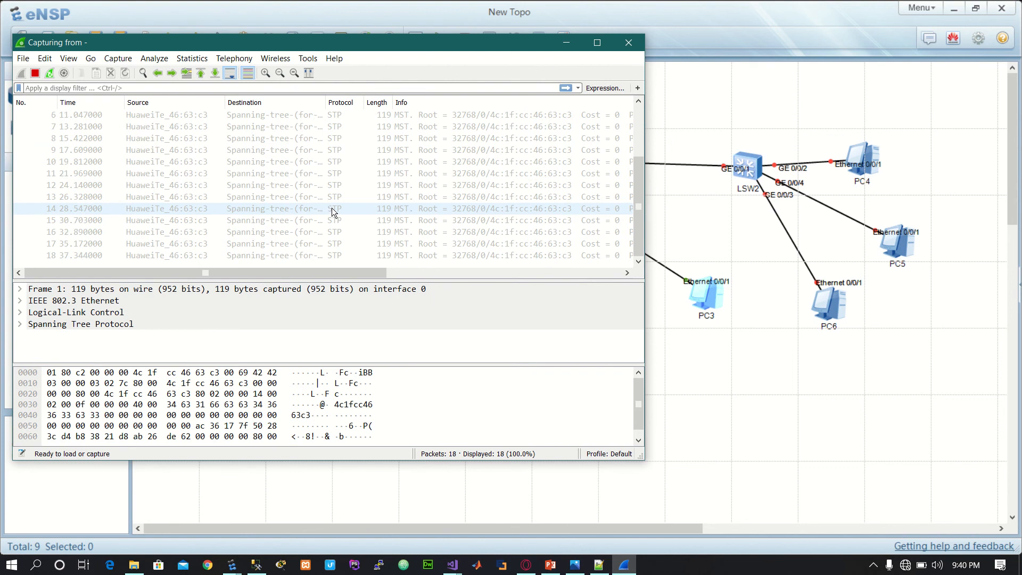
click(720, 382)
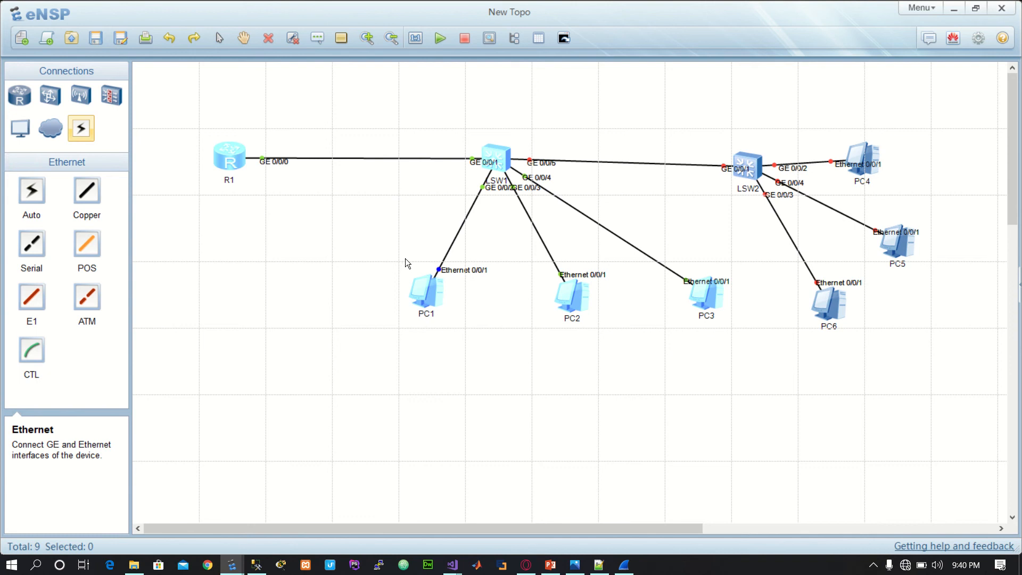
Step: Ping the router's address 10.0.13.254 from PC1's command line
double_click(437, 290)
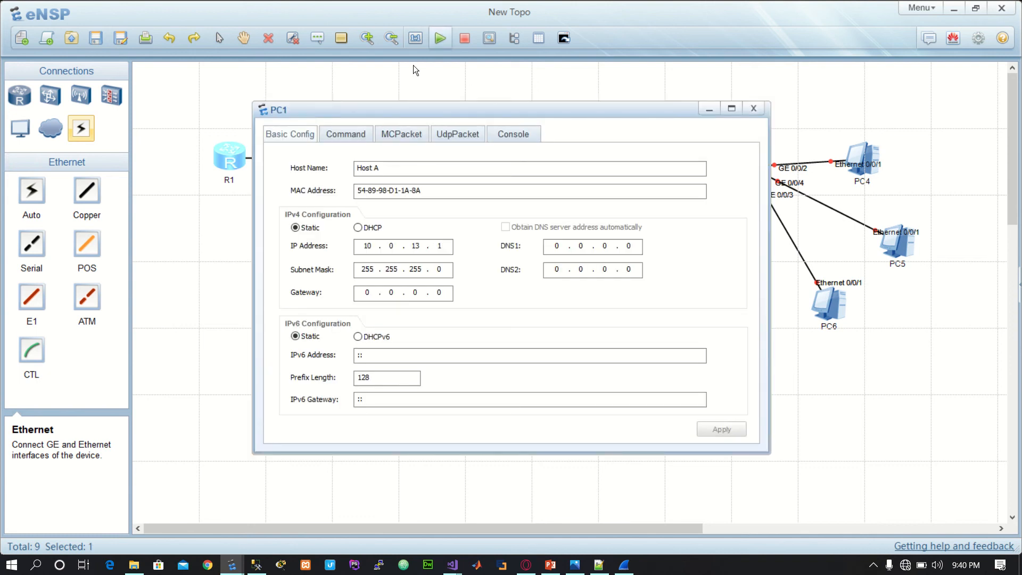
click(346, 133)
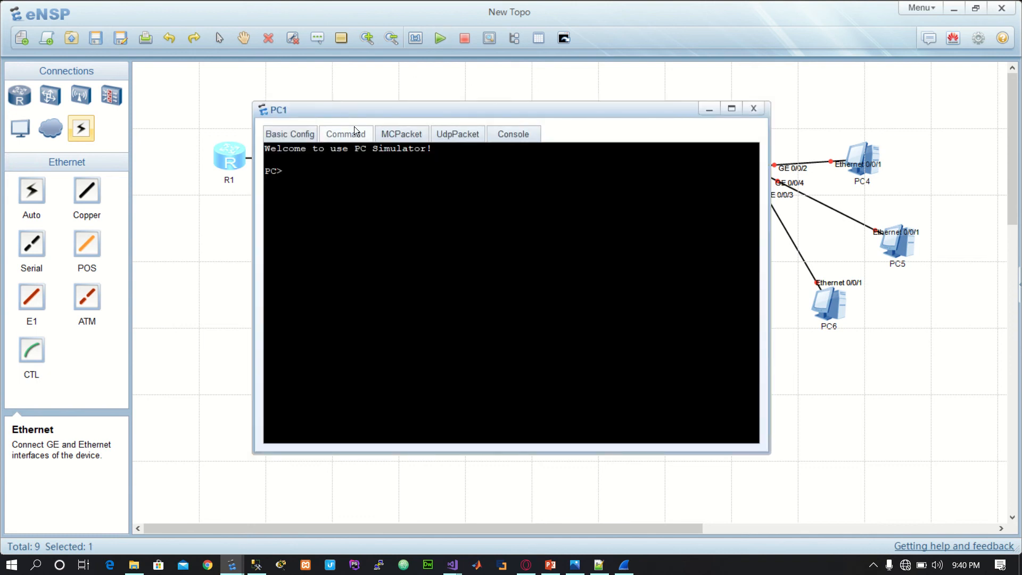
text(ping 10.0.13.254)
key(Return)
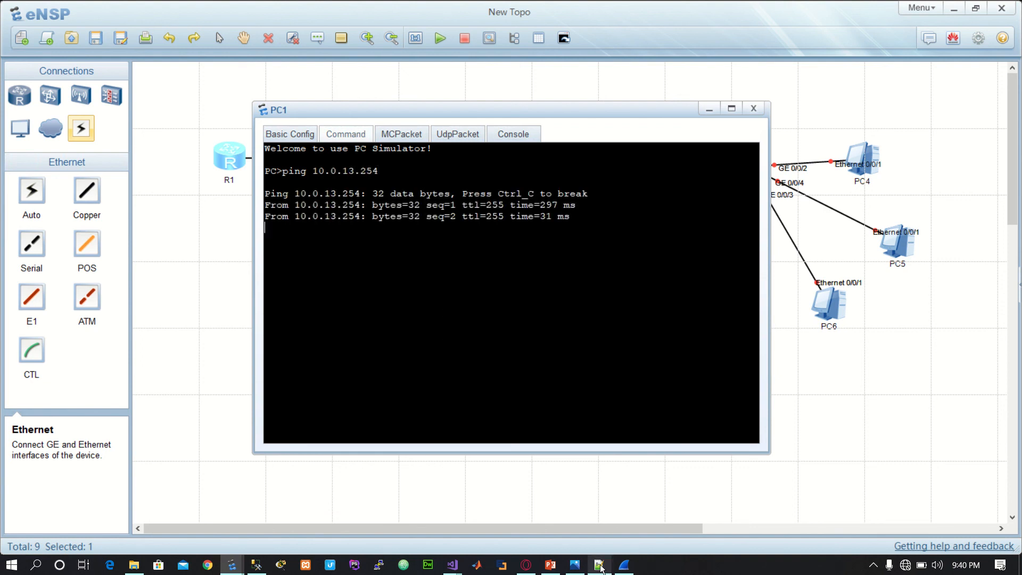
Step: Examine the ping packets in the Wireshark capture and the replies in PC1's command window, and return to the topology
click(624, 564)
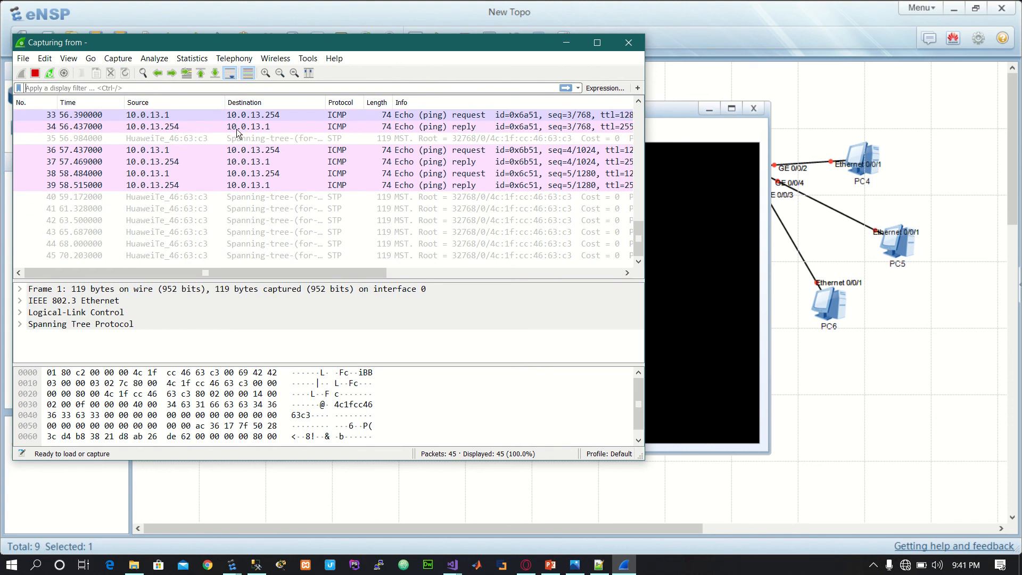
click(677, 343)
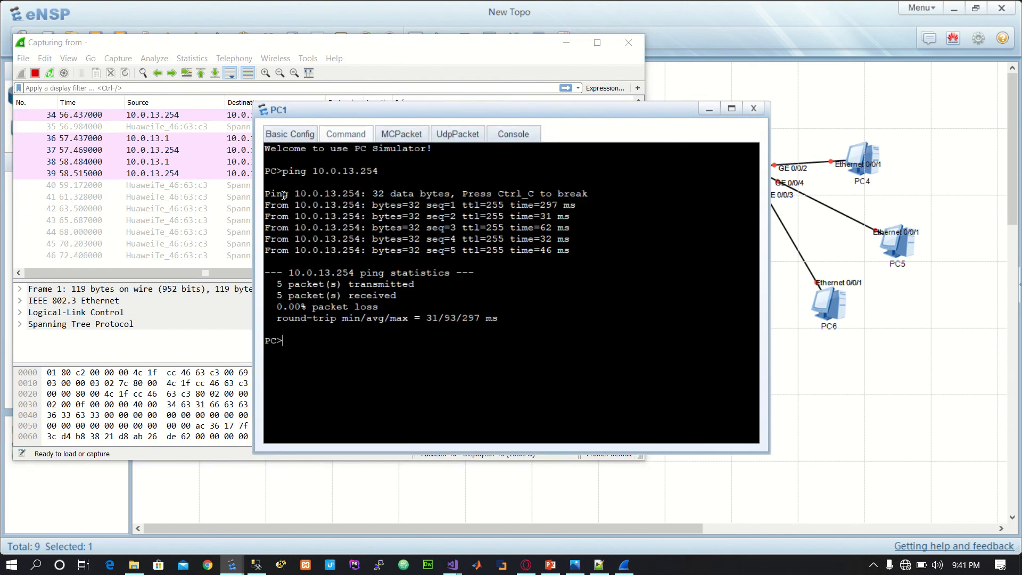
drag(277, 194, 614, 248)
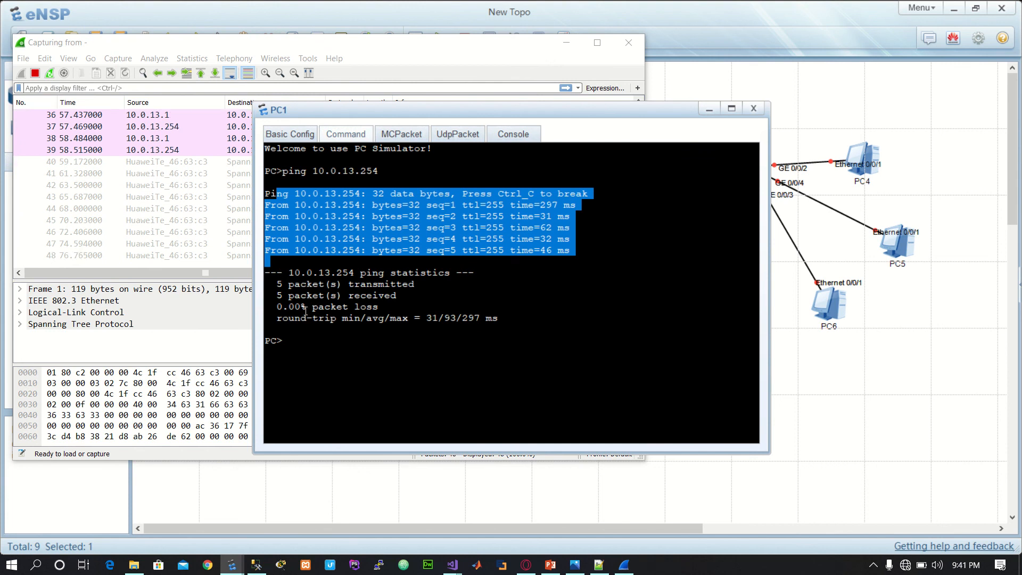
click(801, 449)
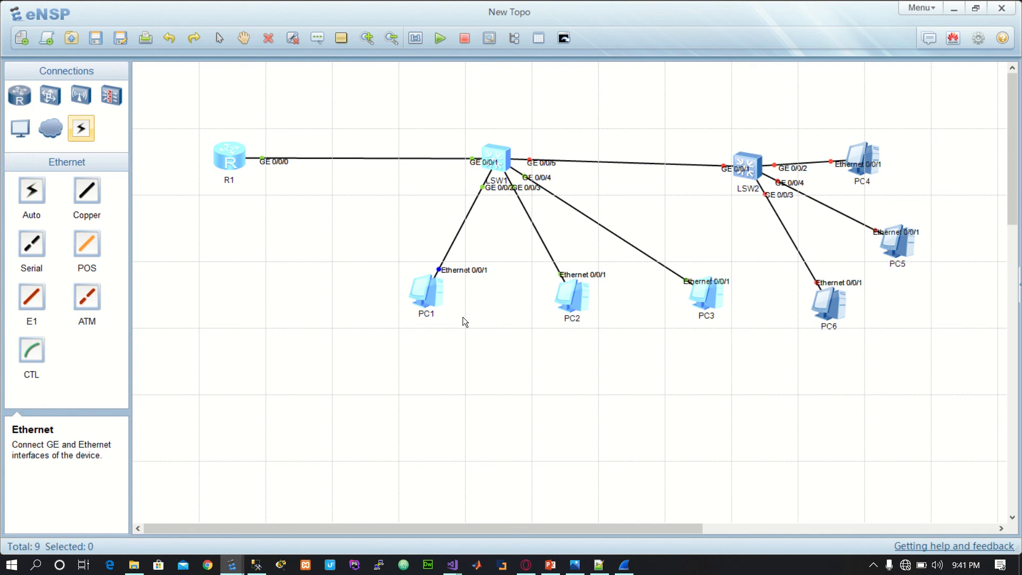
Step: Start PC6 and switch LSW2
click(836, 304)
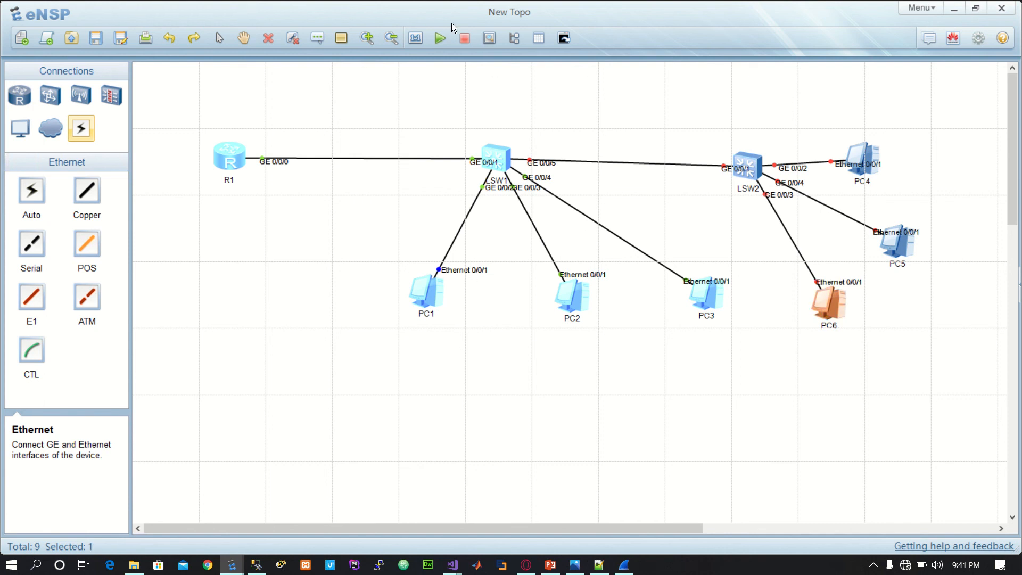
click(441, 40)
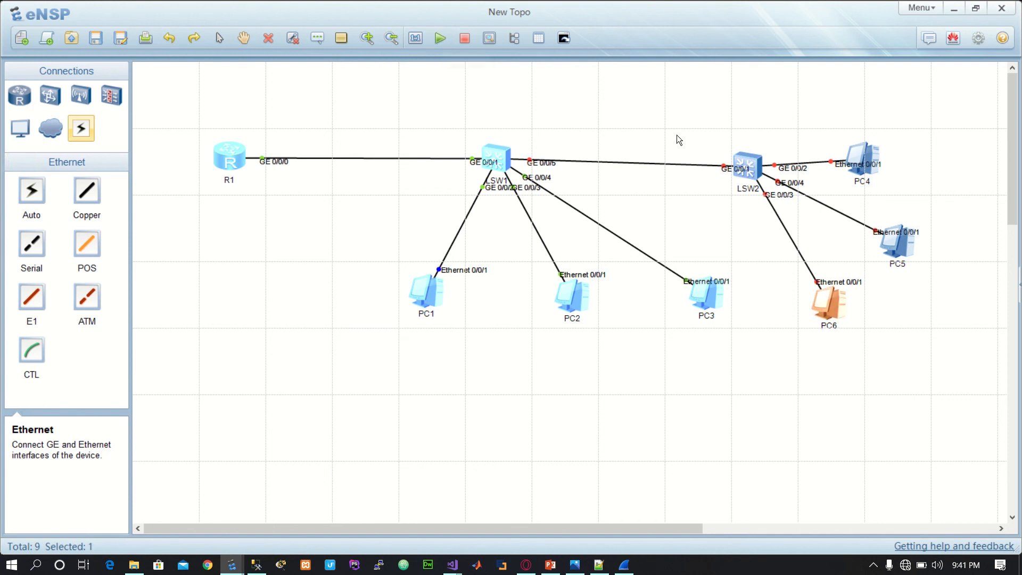
click(746, 170)
click(436, 41)
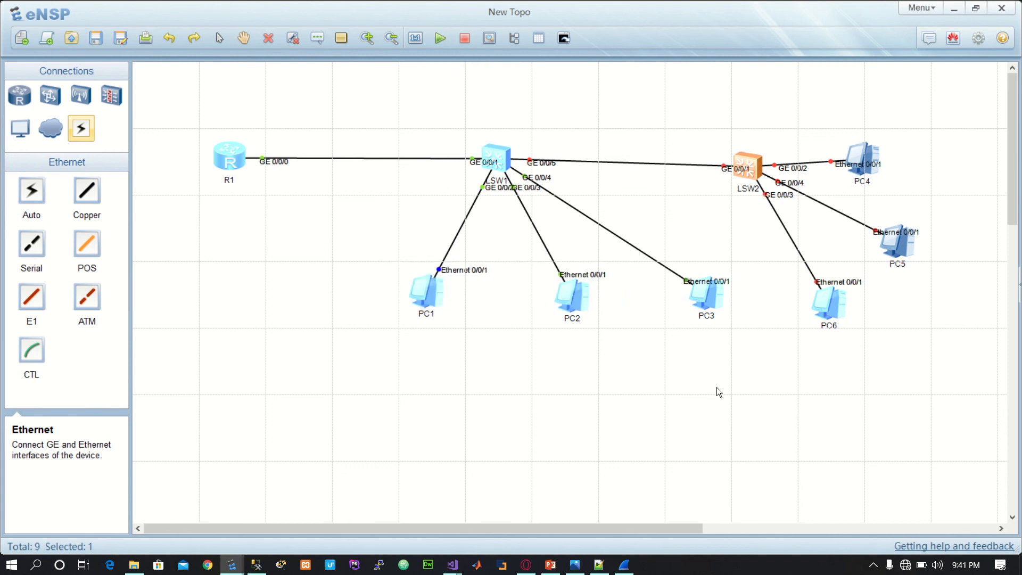
Step: Start PC5 and PC4 so that all devices attached to LSW2 run
click(732, 388)
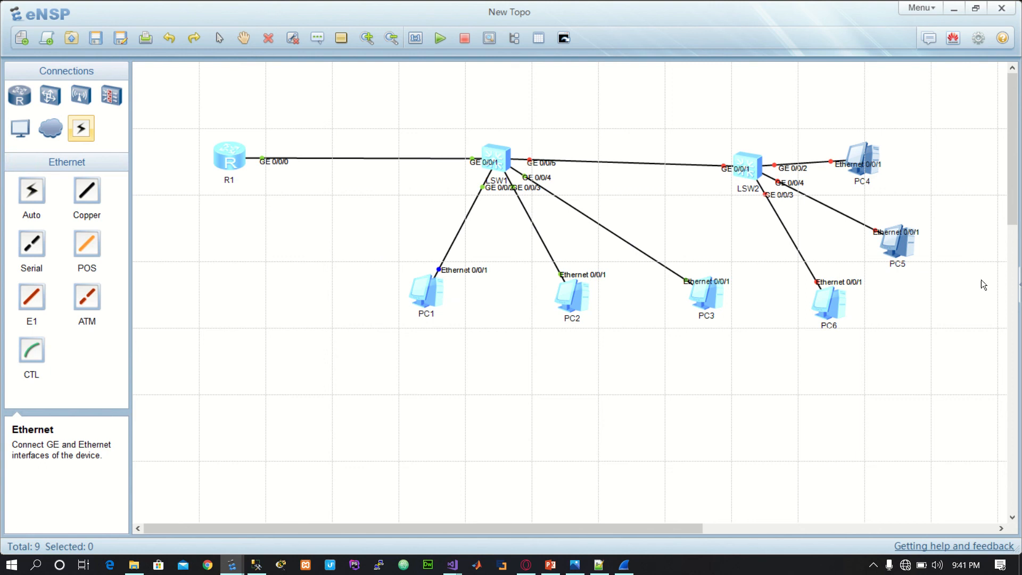
drag(911, 265, 913, 264)
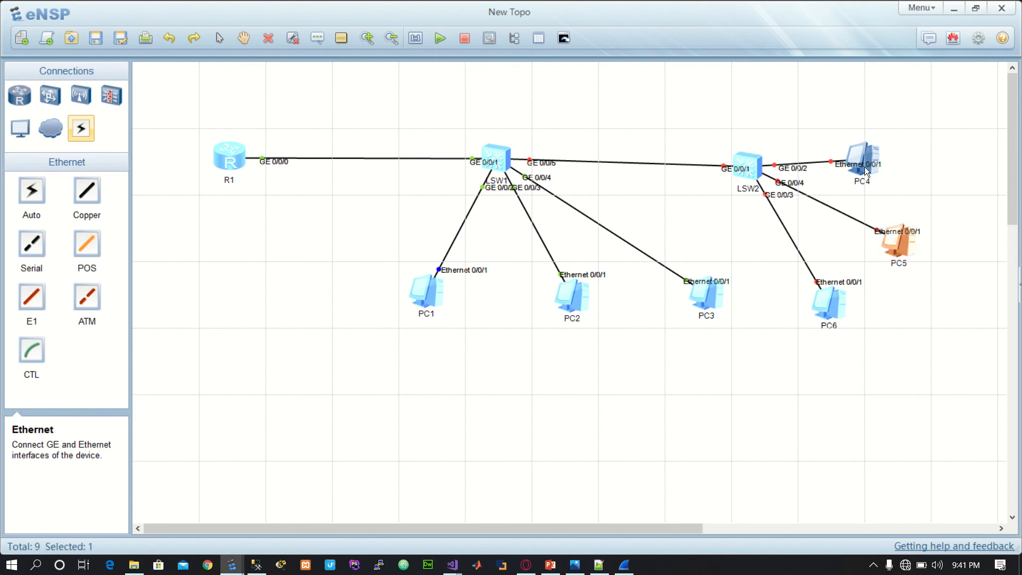
click(885, 158)
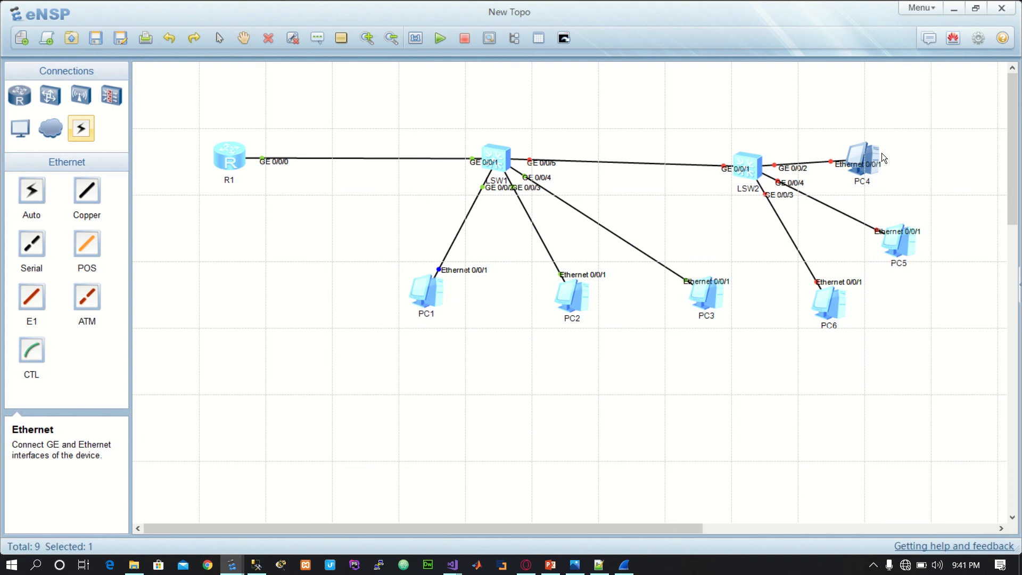
click(872, 158)
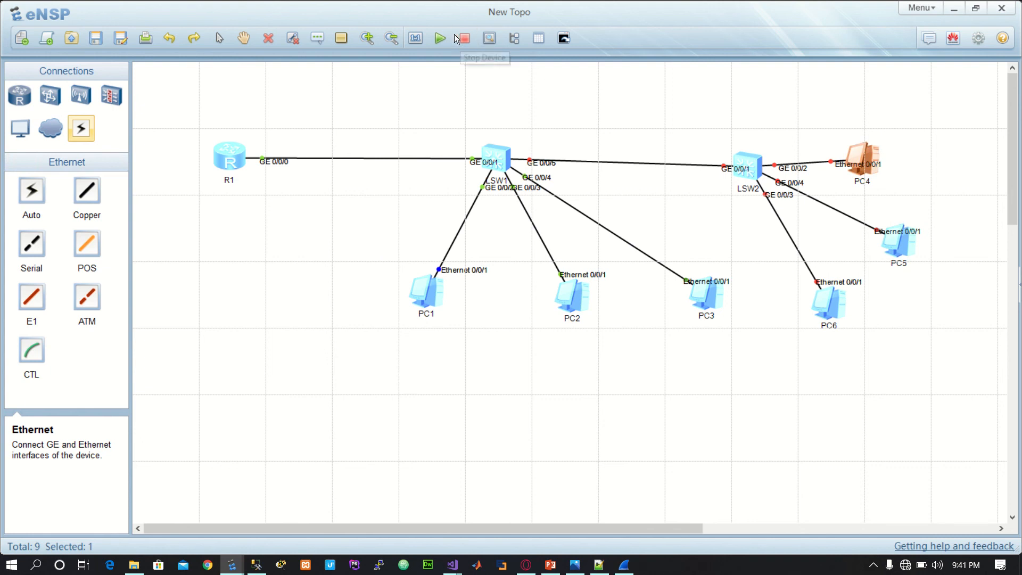
click(850, 314)
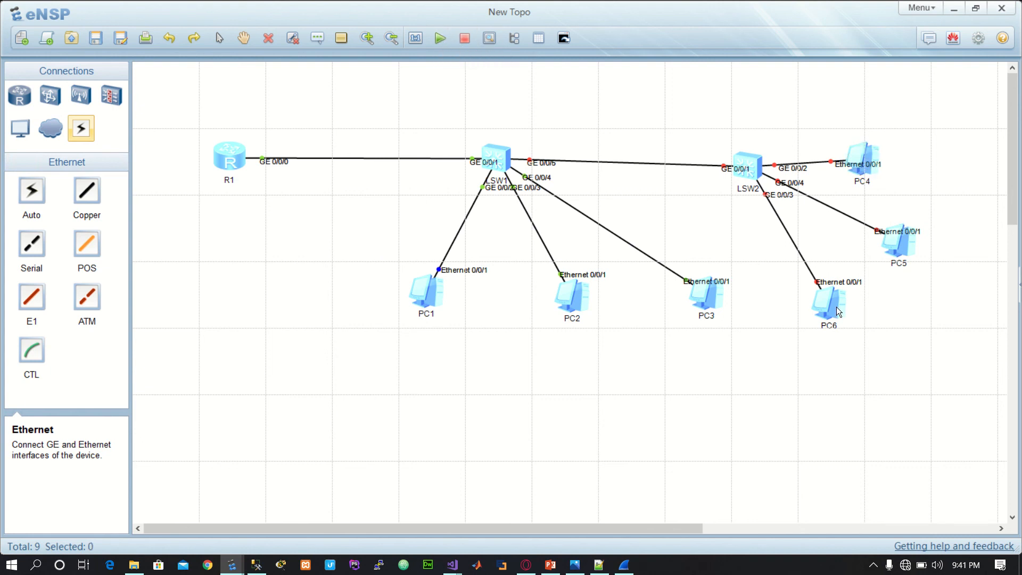
Step: Configure PC6 with static IP address 10.11.0.1 and subnet mask 255.0.0.0, apply the settings, and close its window
double_click(837, 308)
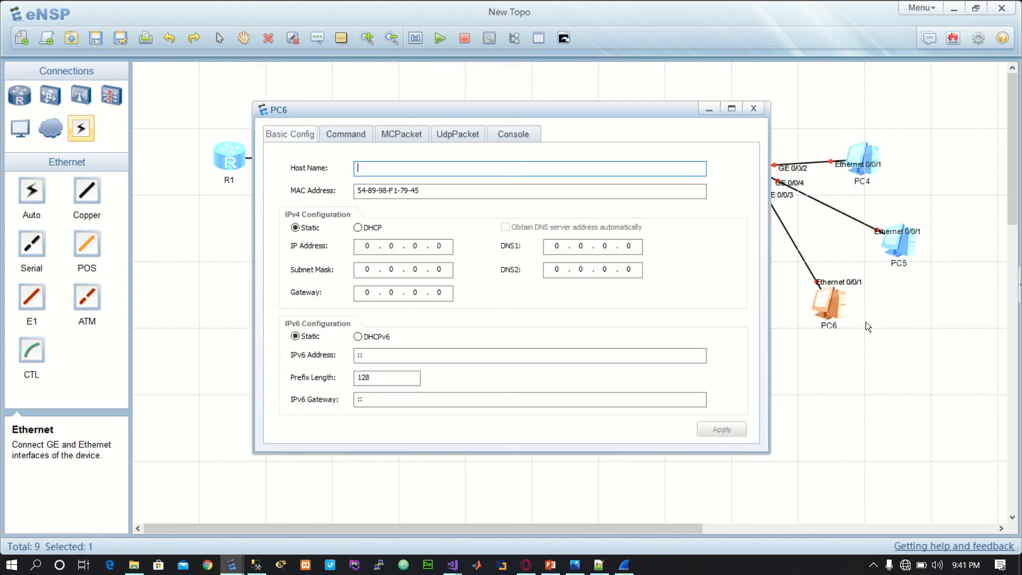
click(375, 244)
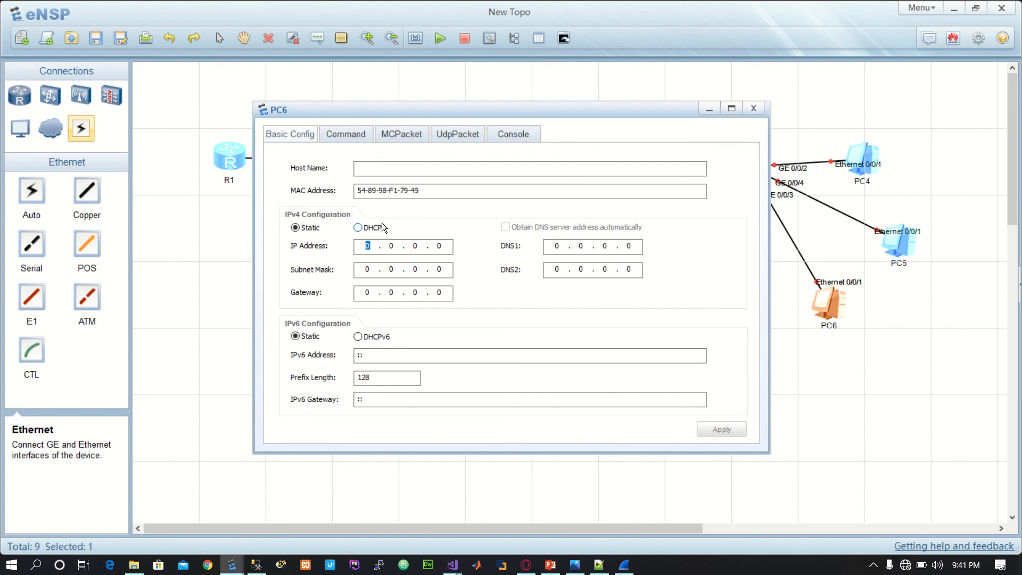
text(10.11)
text(.1)
click(375, 276)
text(255)
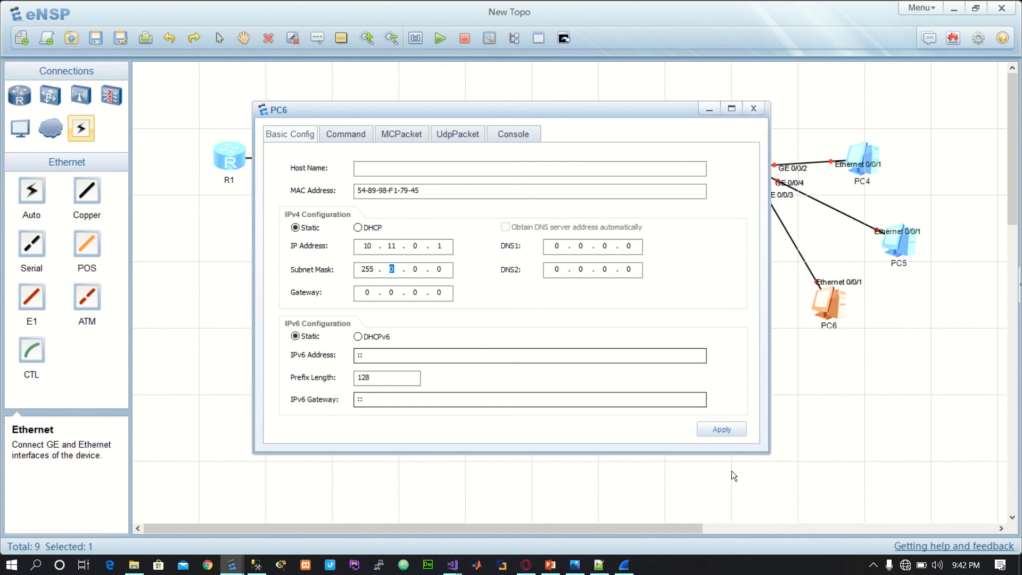
click(714, 430)
click(753, 110)
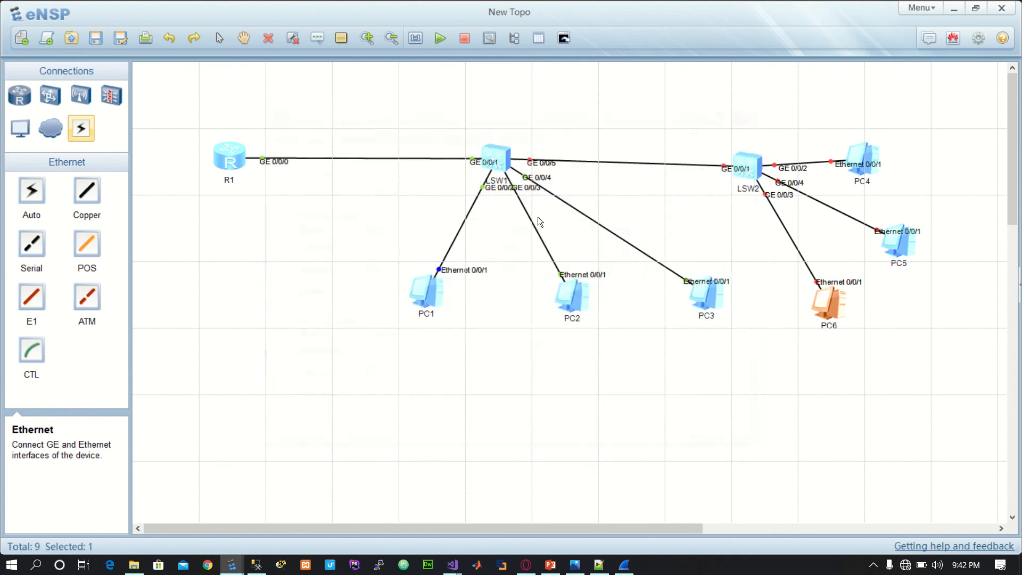
Step: Move PC1 and PC6 below the other PCs in the topology and select them both
double_click(430, 297)
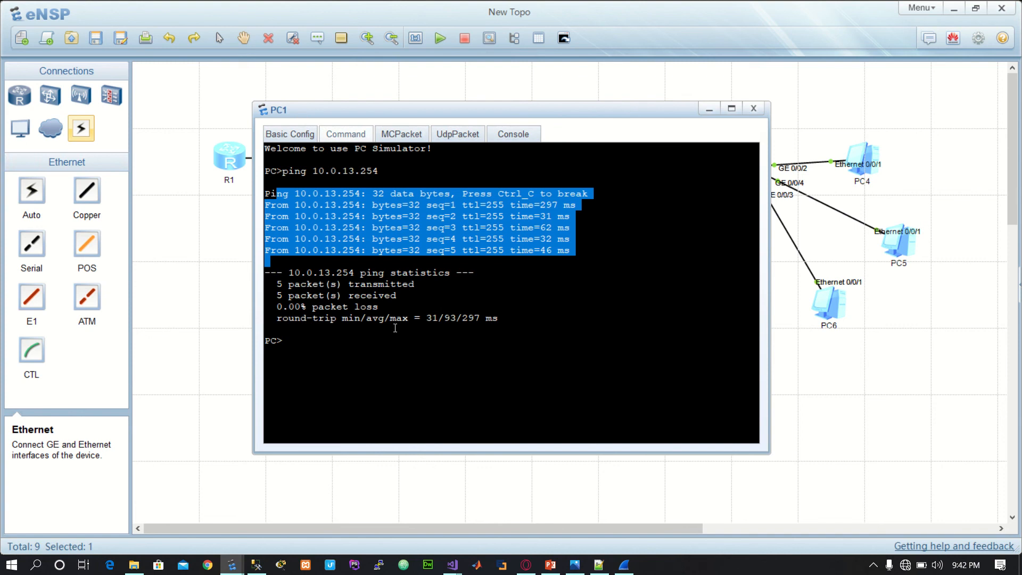
click(753, 110)
drag(838, 303, 851, 431)
drag(438, 304, 882, 463)
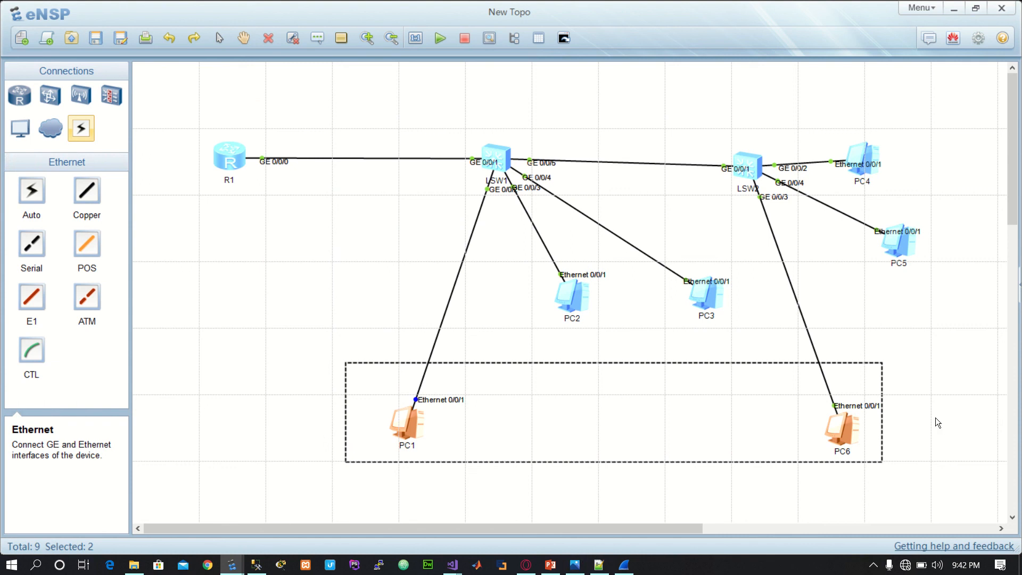
Step: Open Notepad, write 10.11.0.1 and 10.0.13.1 on separate lines, and enlarge the text
key(super+r)
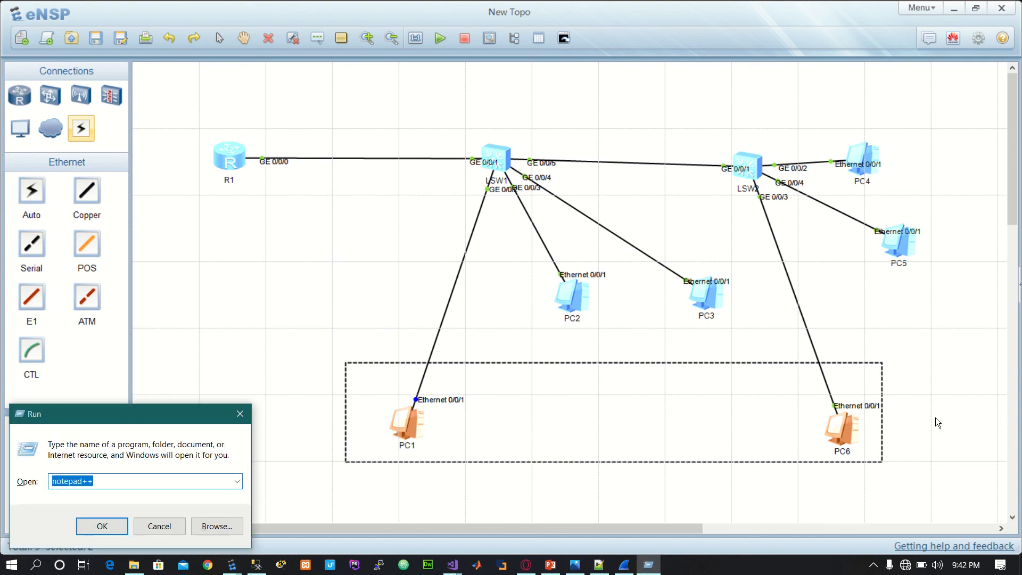
text(notepad)
key(Return)
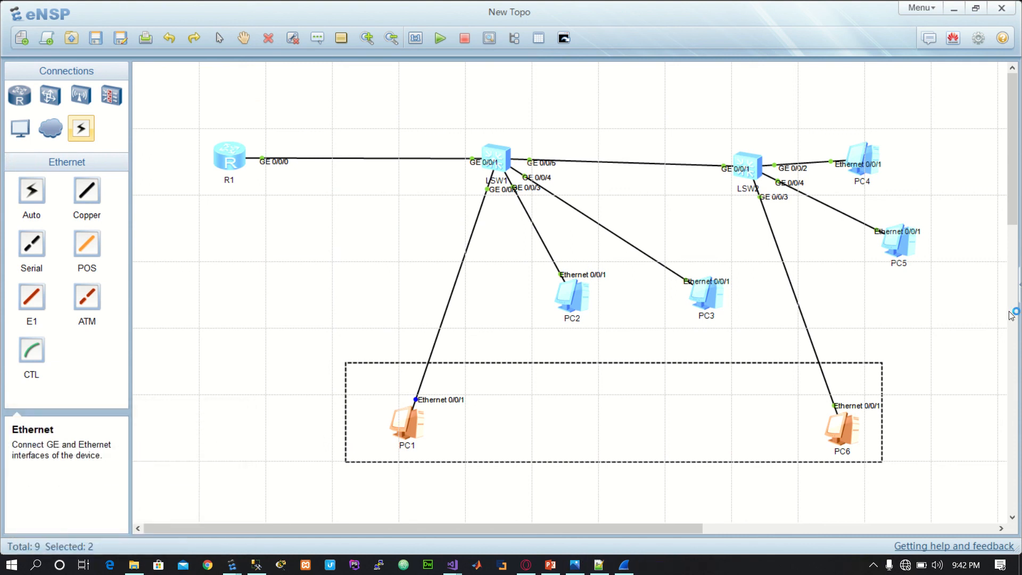
text(1)
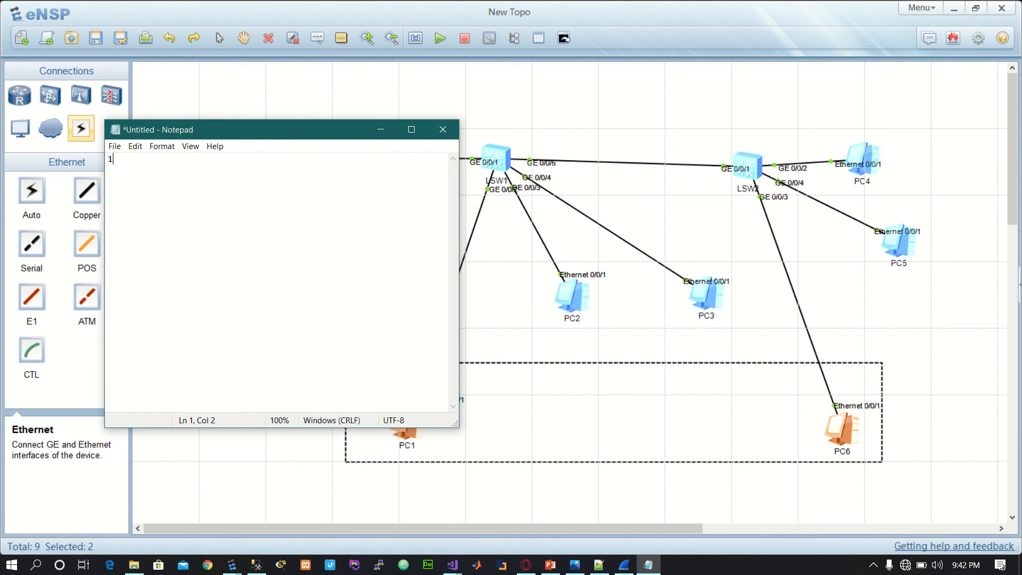
text(0.11.0.1)
text(10.)
text(0.13)
text(.)
text(1)
ctrl+scroll(269, 257, up, 18)
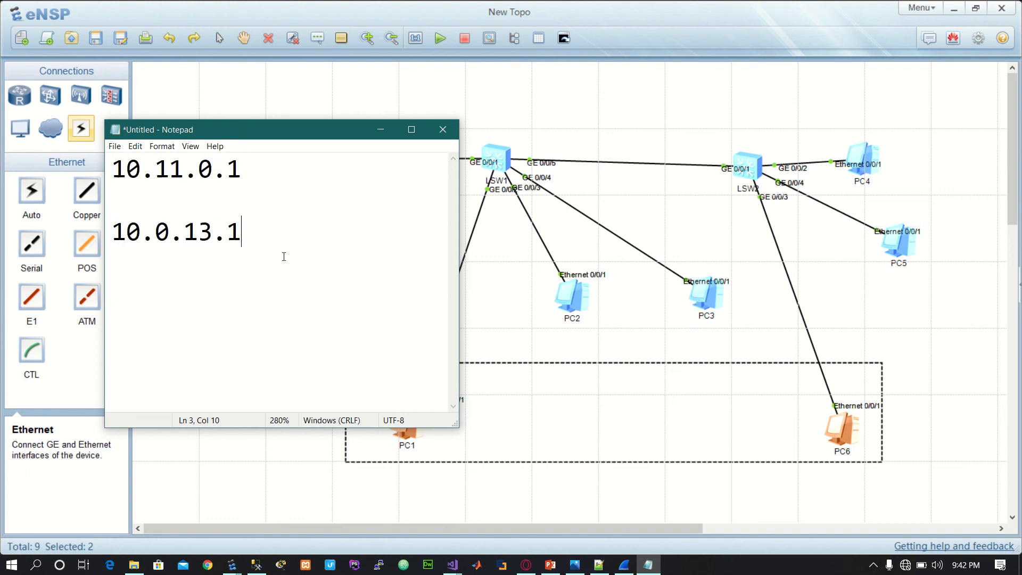
Step: Match PC1 and PC6 in the topology with their addresses 10.0.13.1 and 10.11.0.1 in the Notepad note
click(426, 436)
click(424, 429)
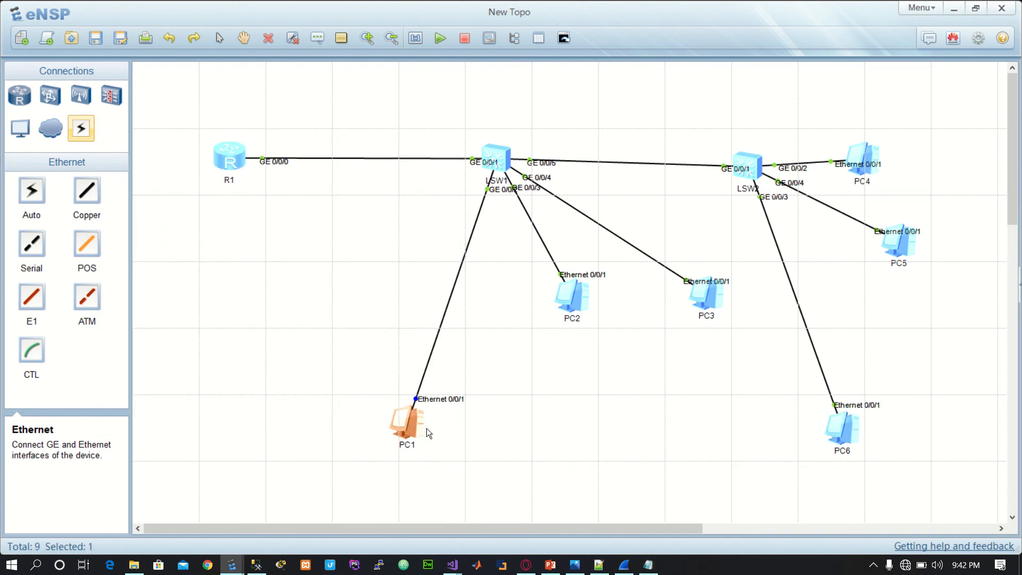
drag(359, 365, 464, 452)
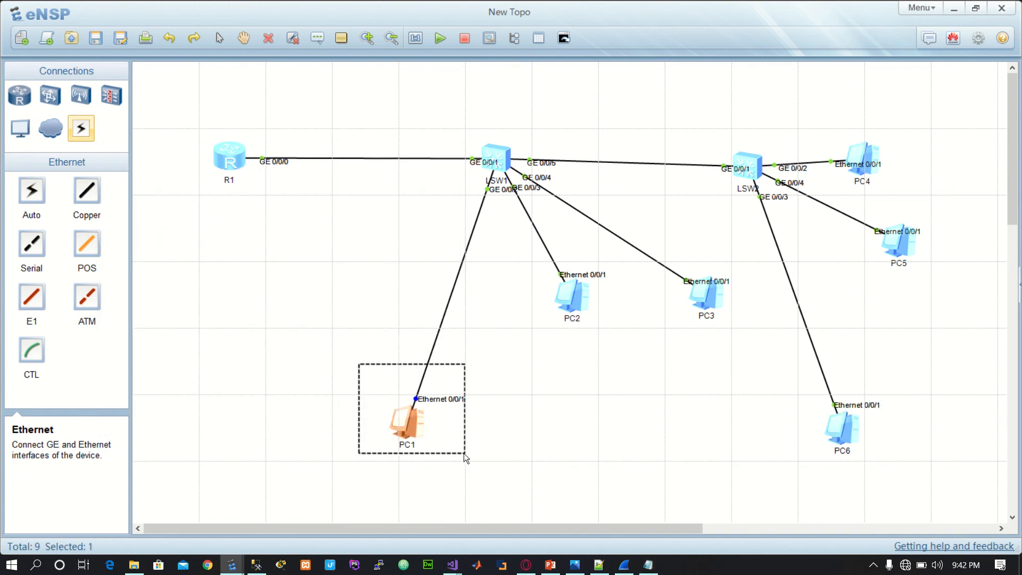
click(648, 565)
drag(311, 230, 89, 224)
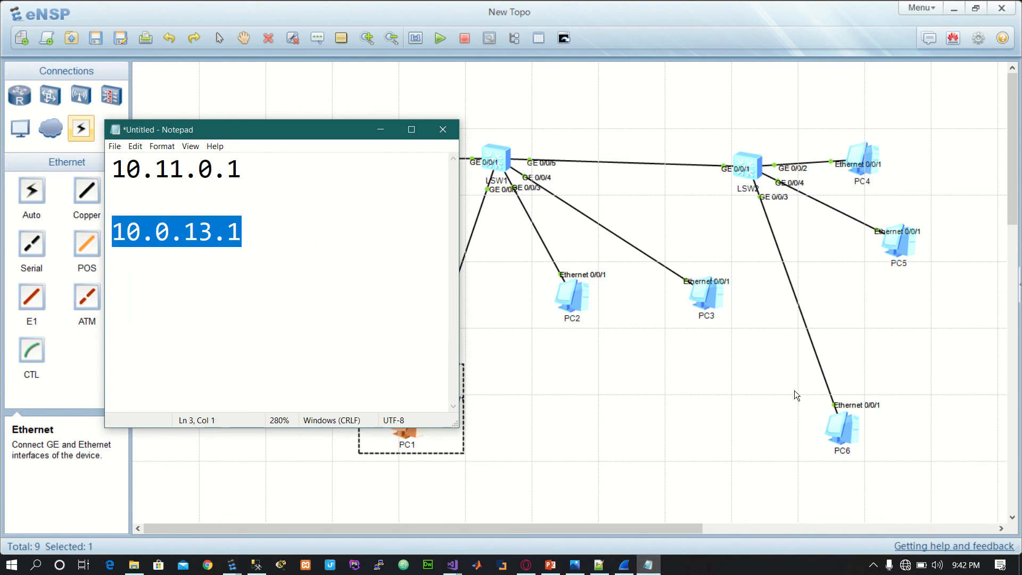
drag(782, 377, 902, 472)
click(648, 564)
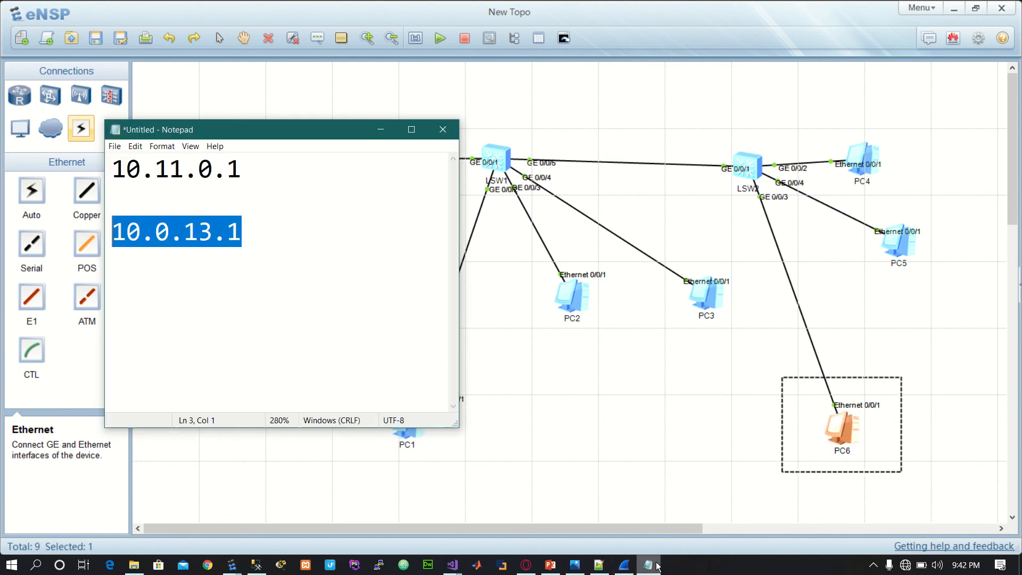
drag(295, 160, 107, 169)
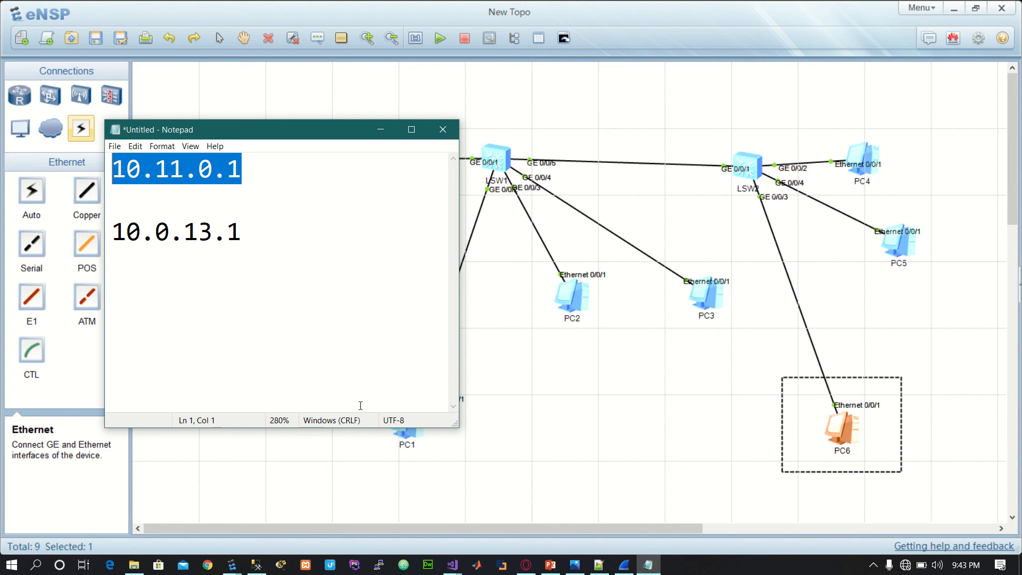
Step: Ping 10.0.13.1 from PC6's command line to test its connectivity to PC1
double_click(855, 435)
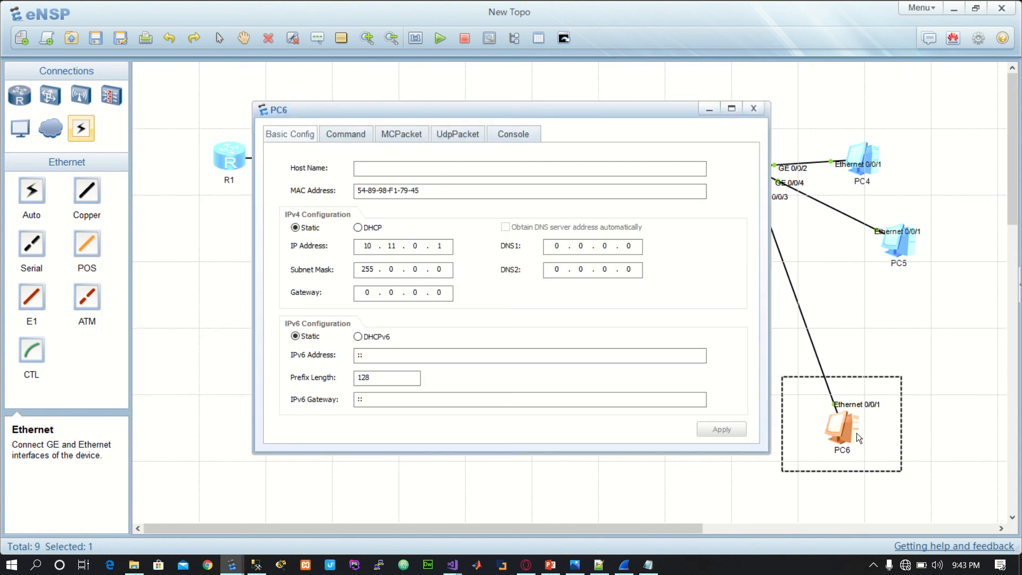
click(349, 138)
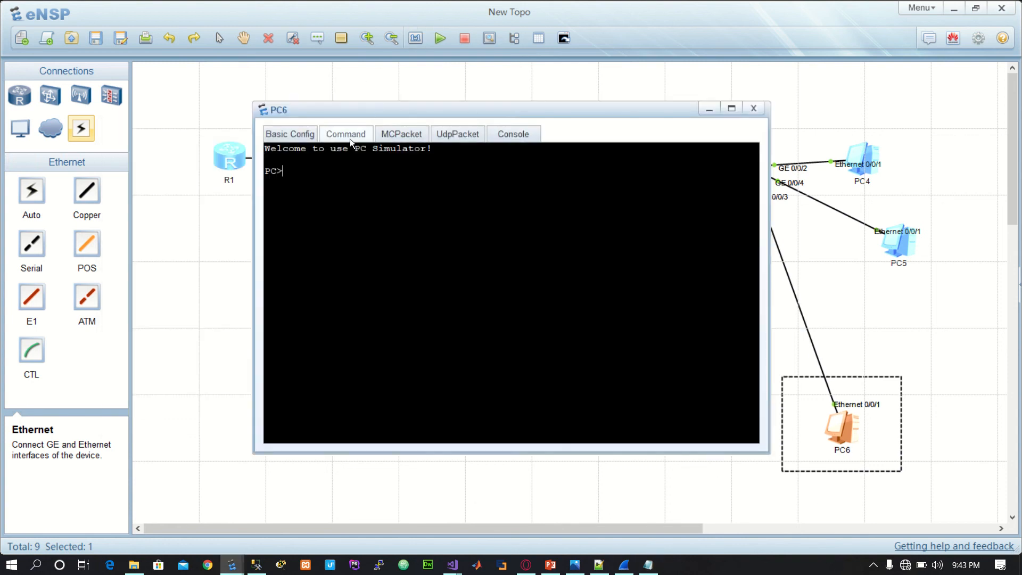
text(ping 10.0.13.1)
key(Return)
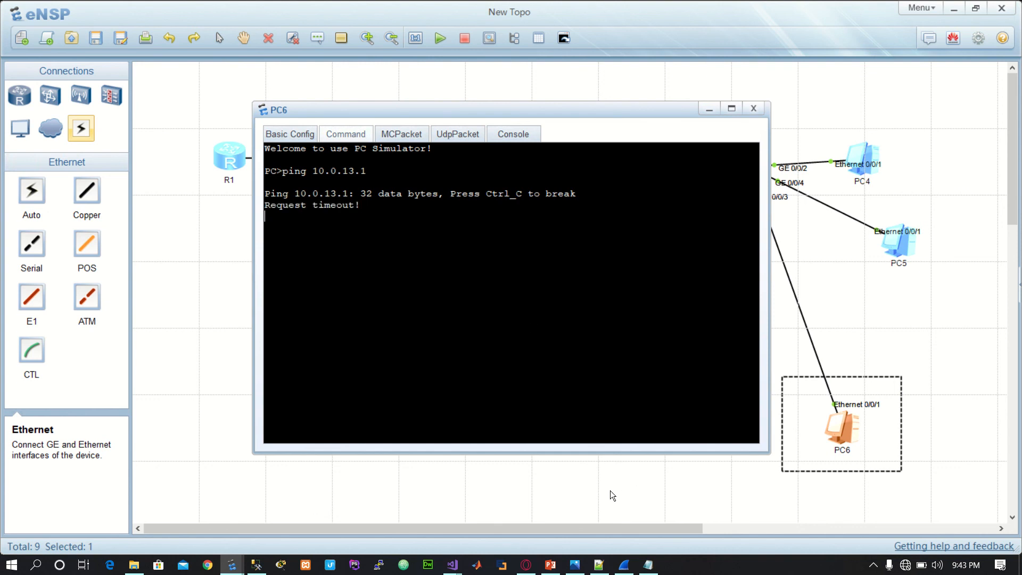
drag(382, 219, 282, 171)
Step: Check the IPv4 address and subnet mask configured on PC1 and on PC6
click(849, 441)
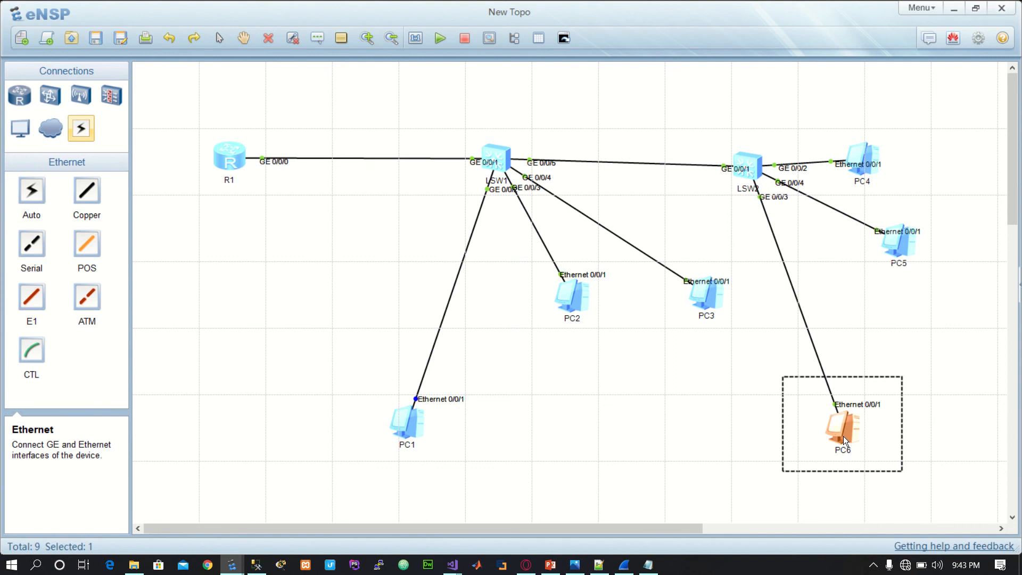
click(495, 157)
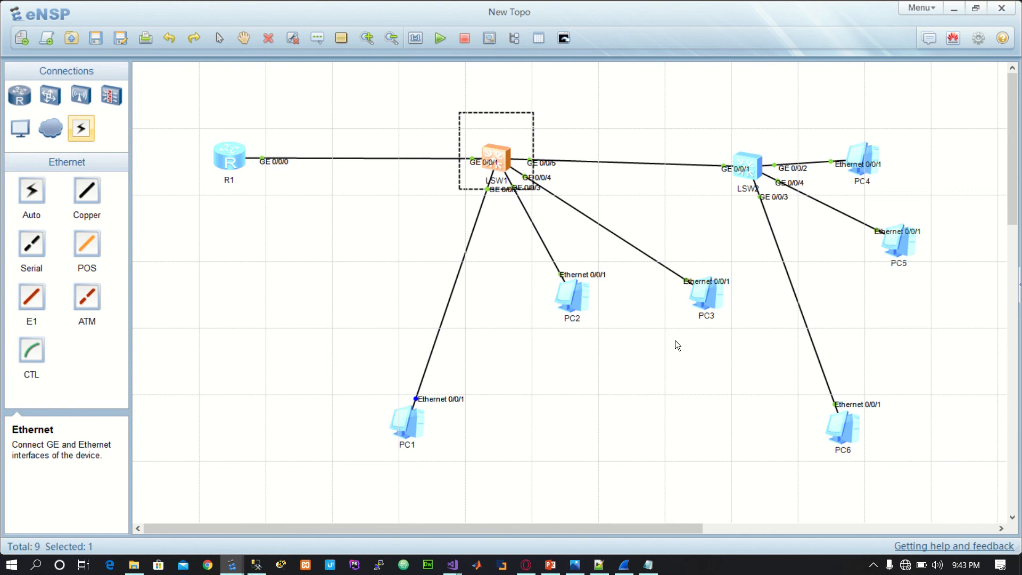
click(408, 423)
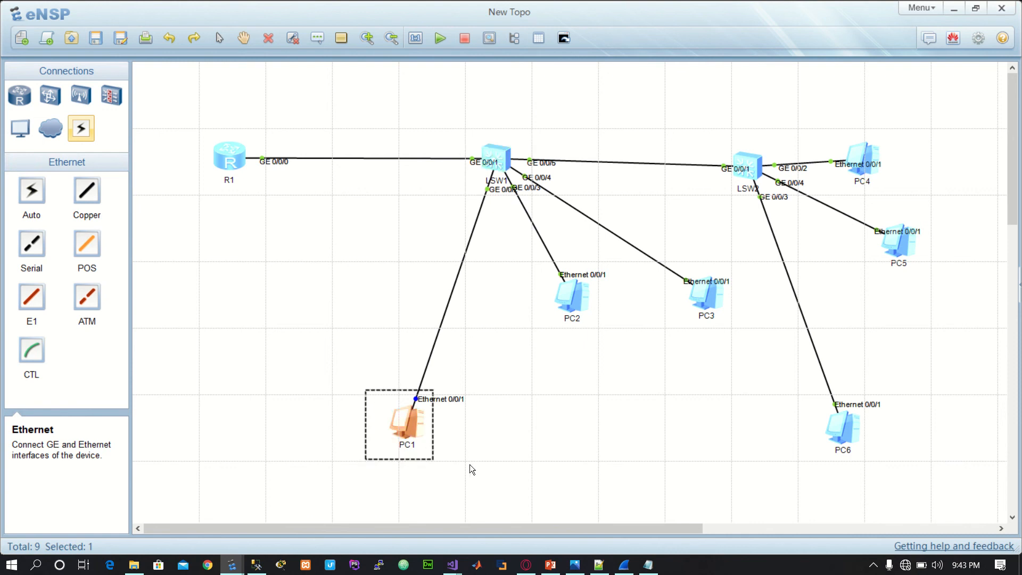
double_click(420, 420)
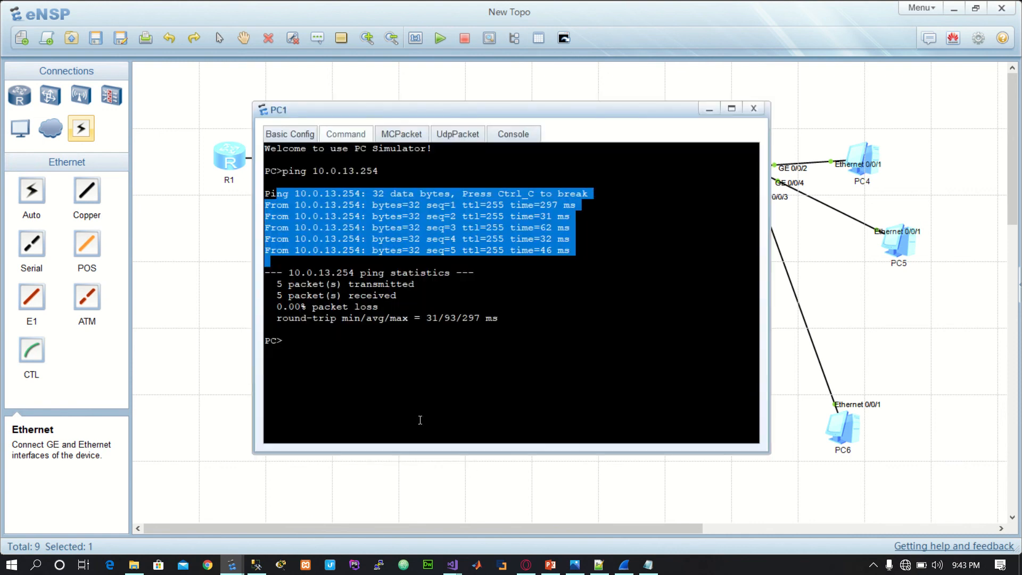
click(282, 134)
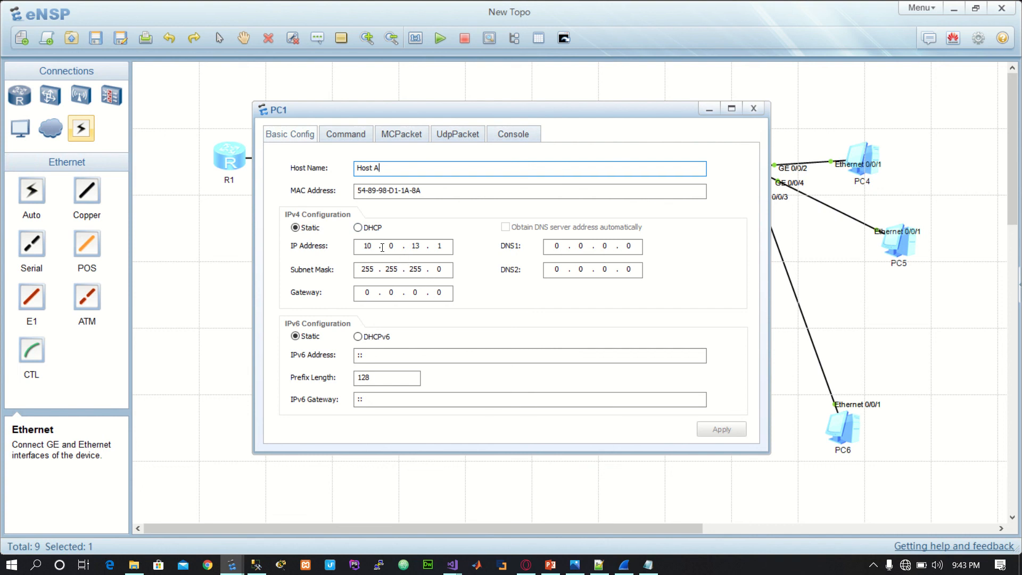
click(429, 246)
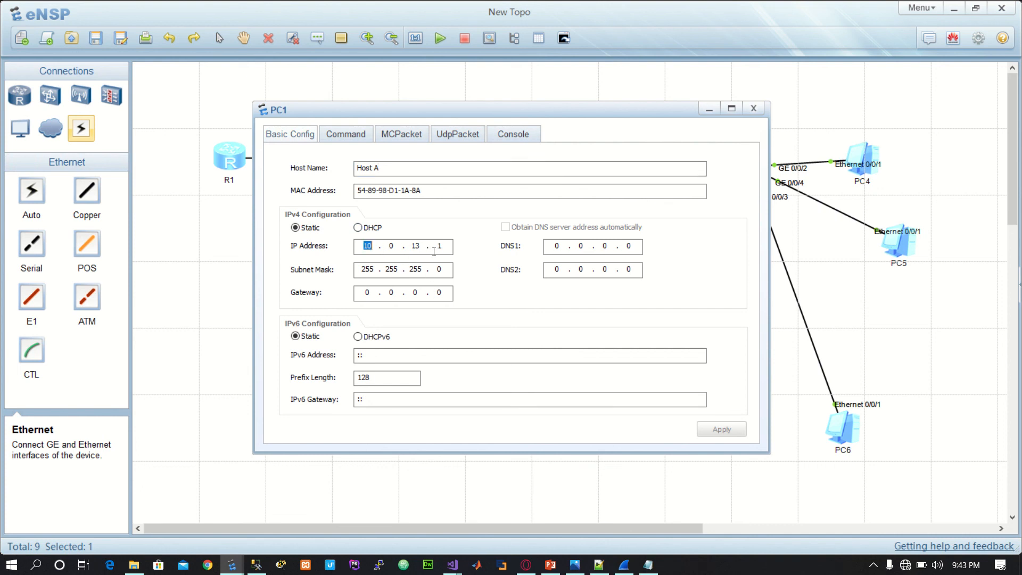
double_click(841, 428)
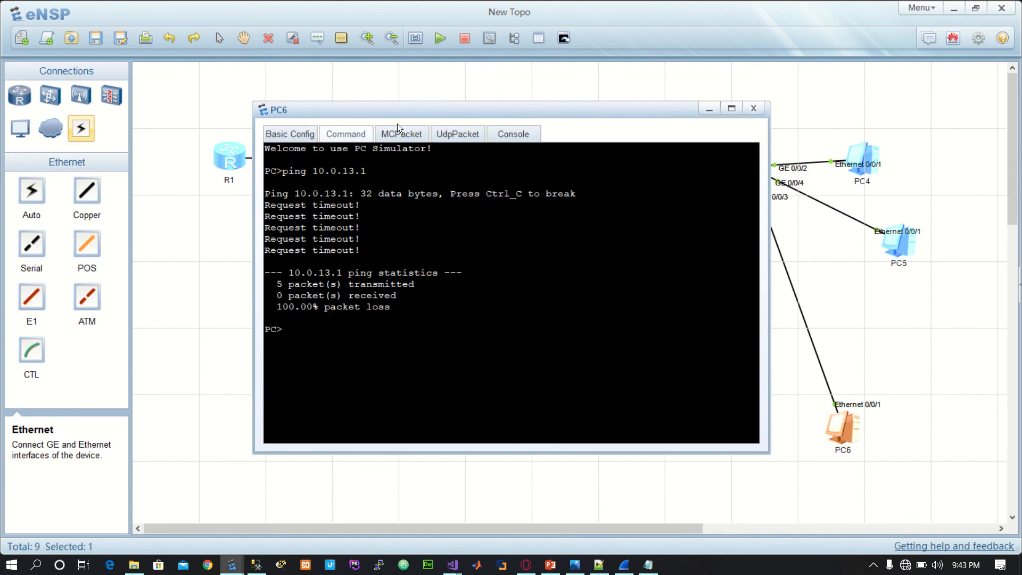
click(295, 134)
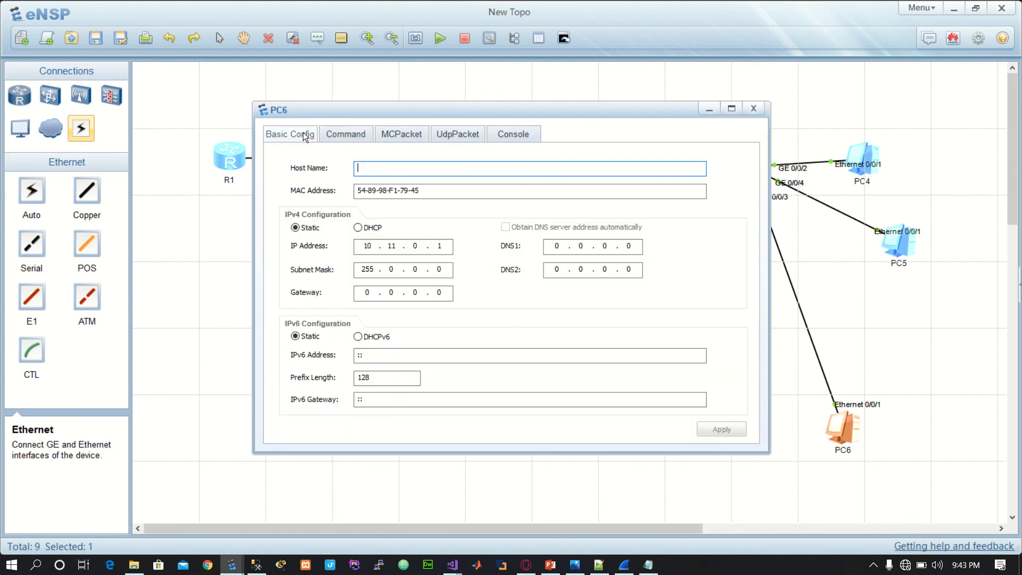
Step: Configure PC5 with static IP address 10.11.0.2 and subnet mask 255.0.0.0, apply the settings, and move PC5 lower in the topology
click(911, 249)
double_click(912, 248)
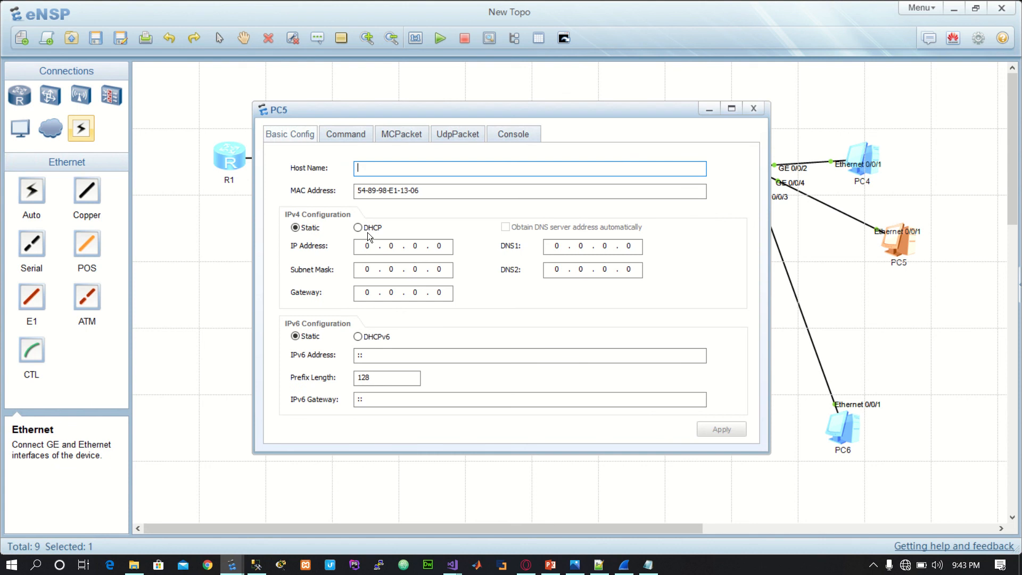
click(368, 246)
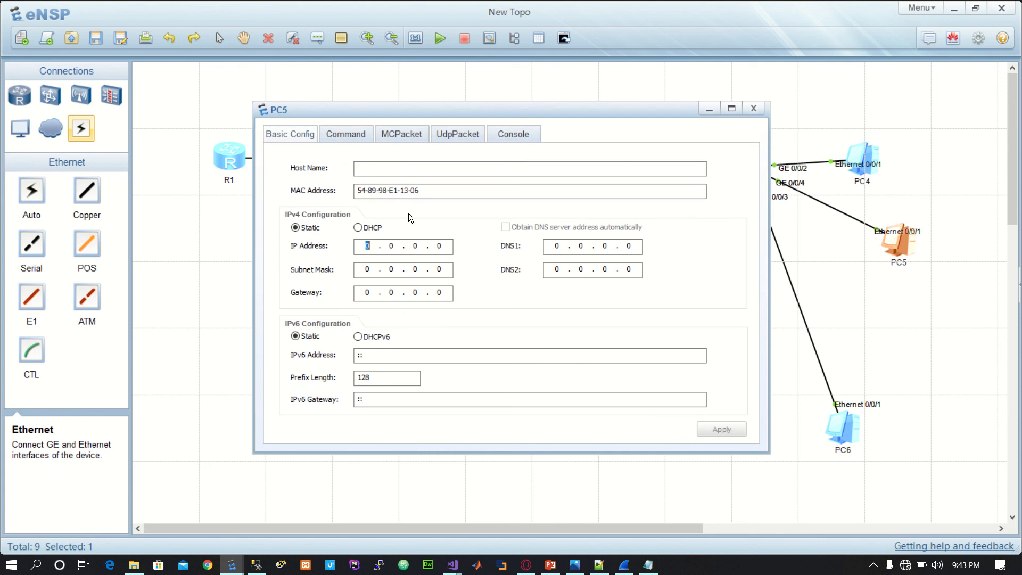
text(10.11.0.2)
click(367, 268)
text(255)
click(716, 432)
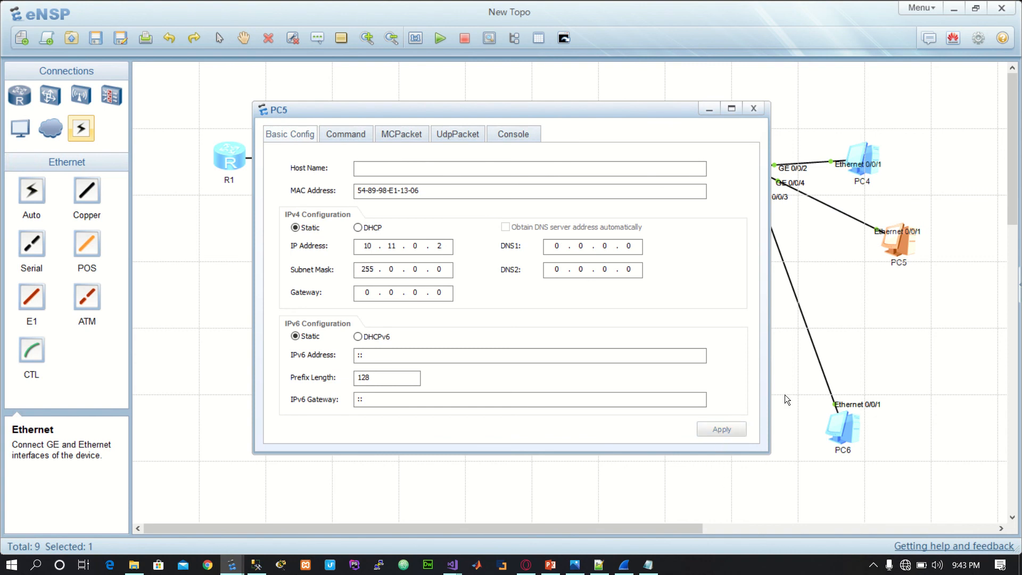
click(754, 108)
drag(903, 242, 968, 345)
Step: Ping 10.11.0.2 from PC6's command line to test its connectivity to PC5
click(855, 429)
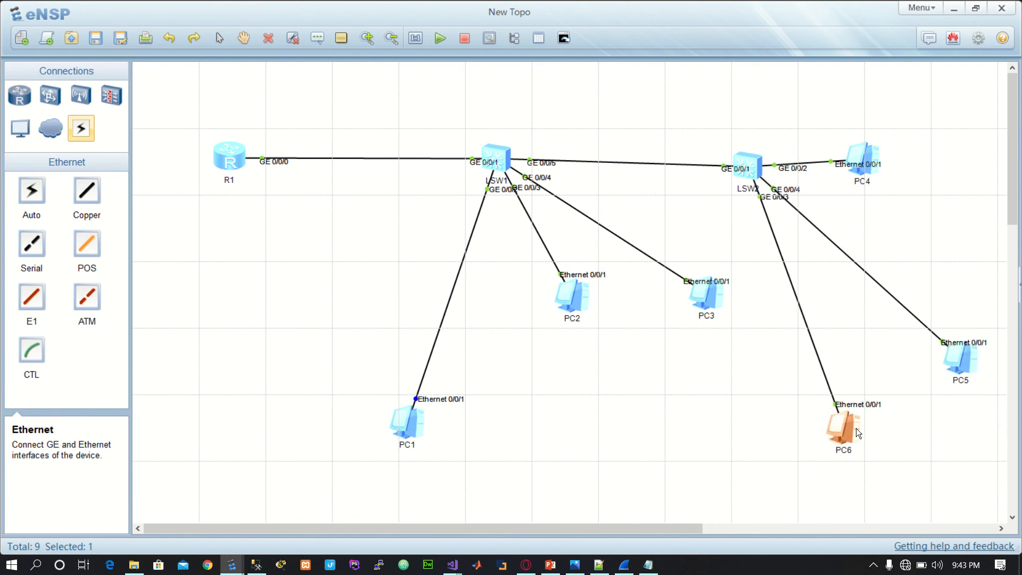
double_click(848, 431)
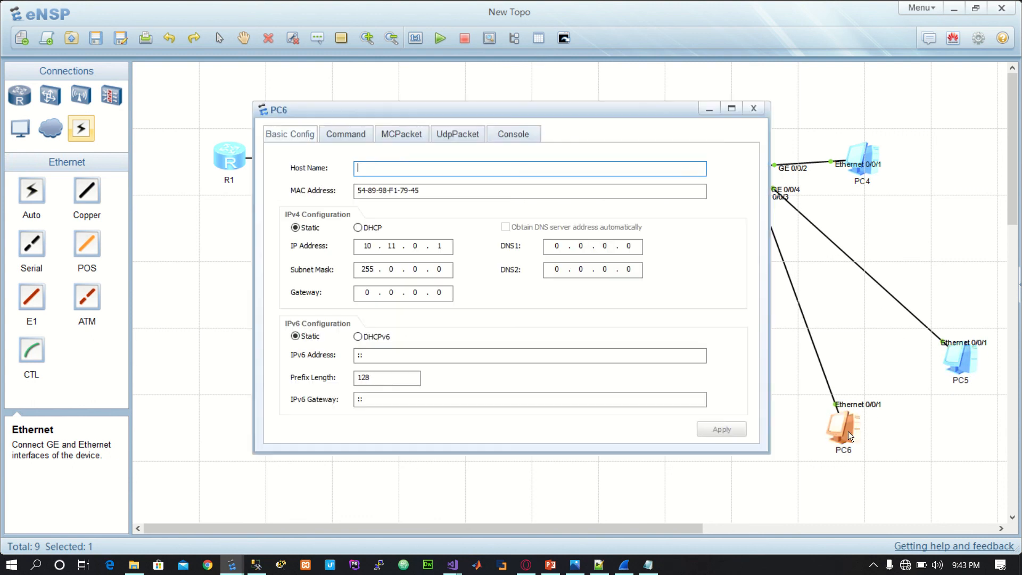
click(347, 134)
text(ping )
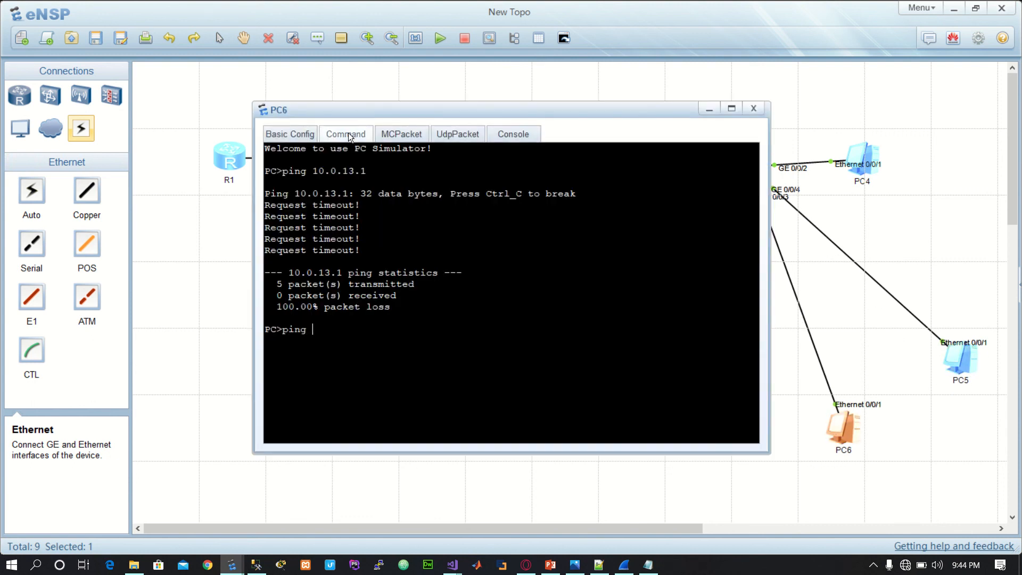
text(10.11.0.2)
key(Return)
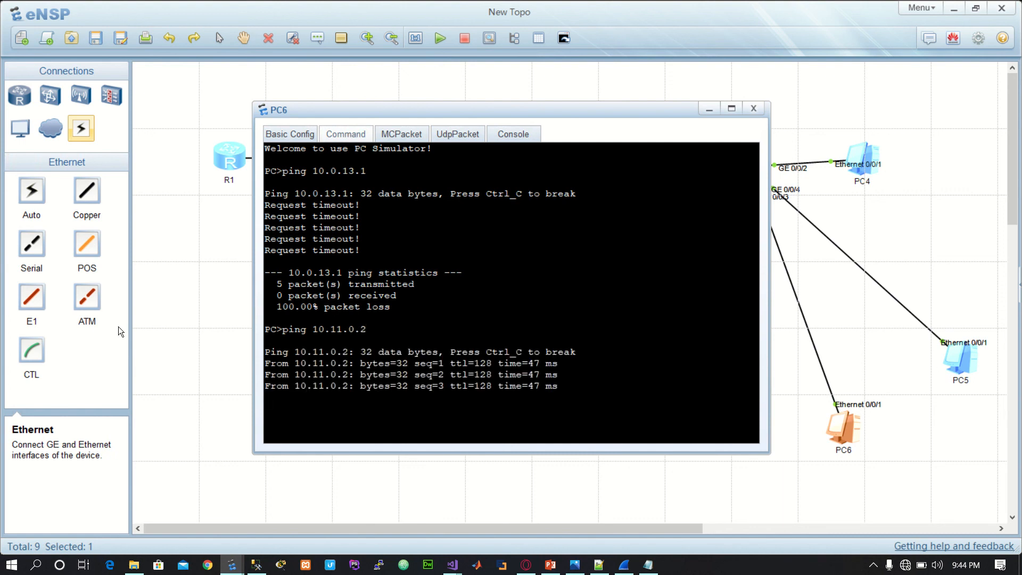
click(168, 308)
Step: Shift the whole topology slightly left and down, and raise LSW2 and LSW1 above their connected PCs
drag(167, 109, 993, 495)
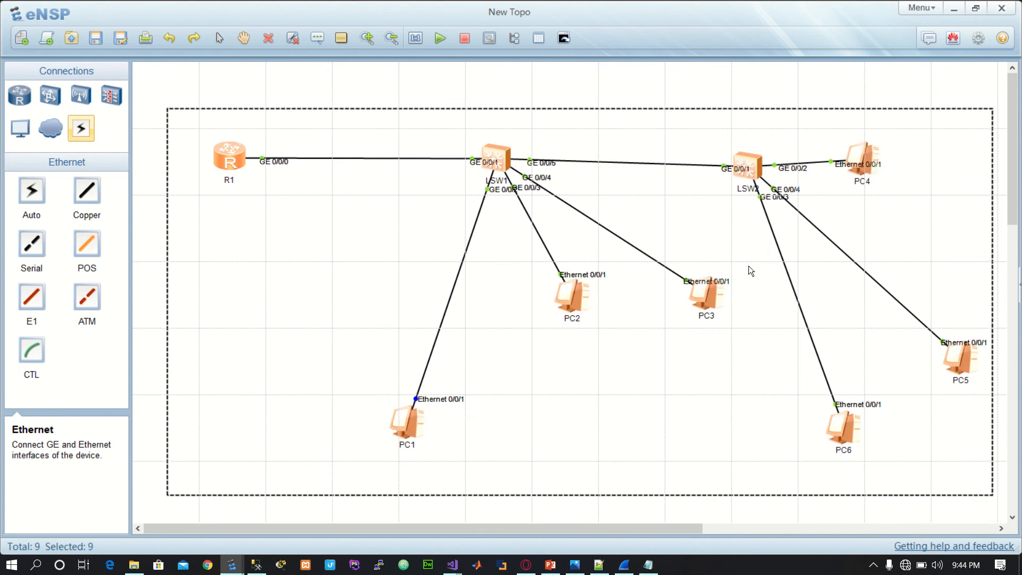
drag(712, 132, 946, 404)
click(691, 130)
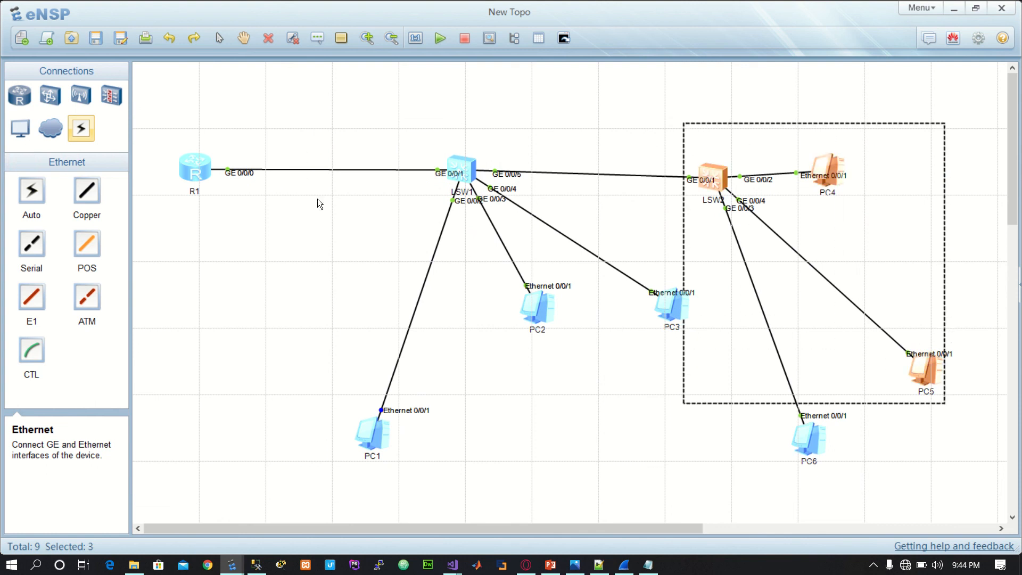
drag(316, 120, 666, 459)
drag(716, 174, 759, 134)
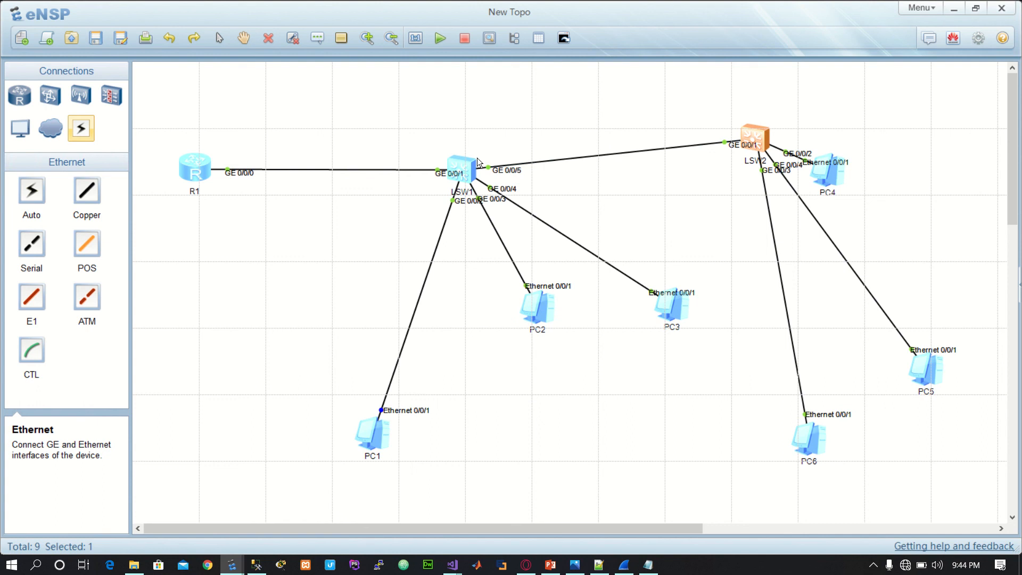
drag(467, 161, 464, 139)
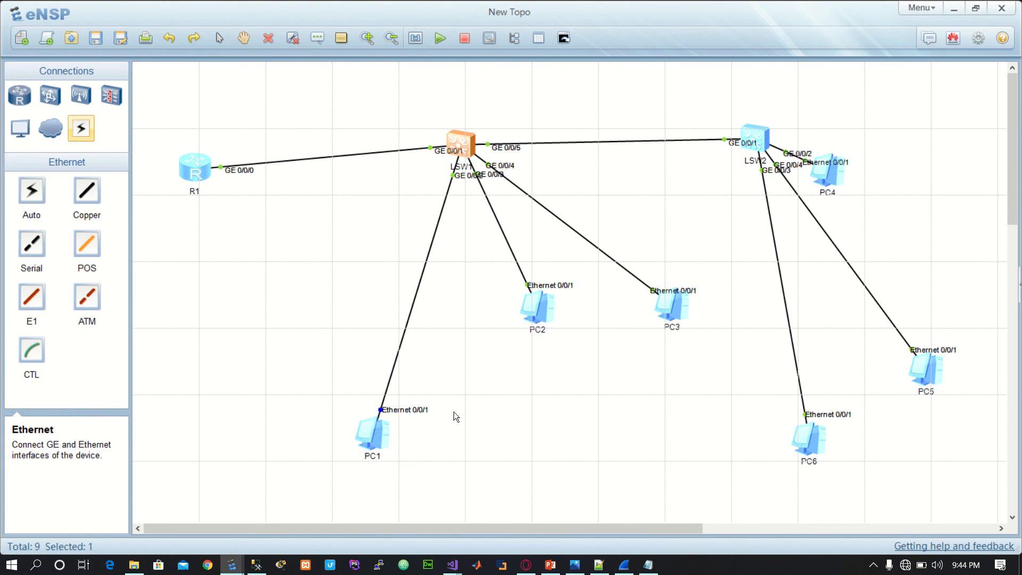
Step: Switch to Photos to show the image unisky back.png
click(575, 565)
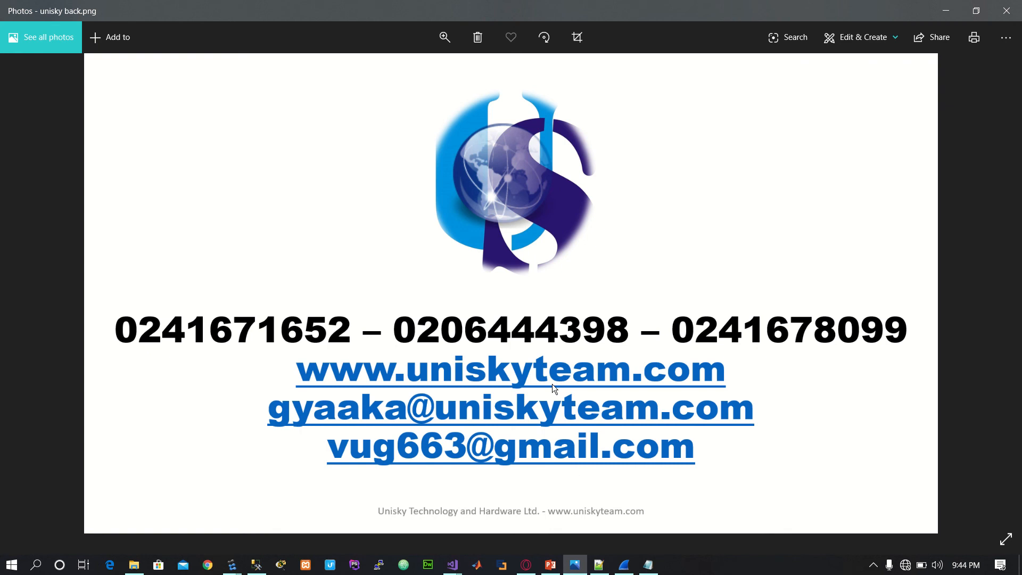
mouse_move(369, 3)
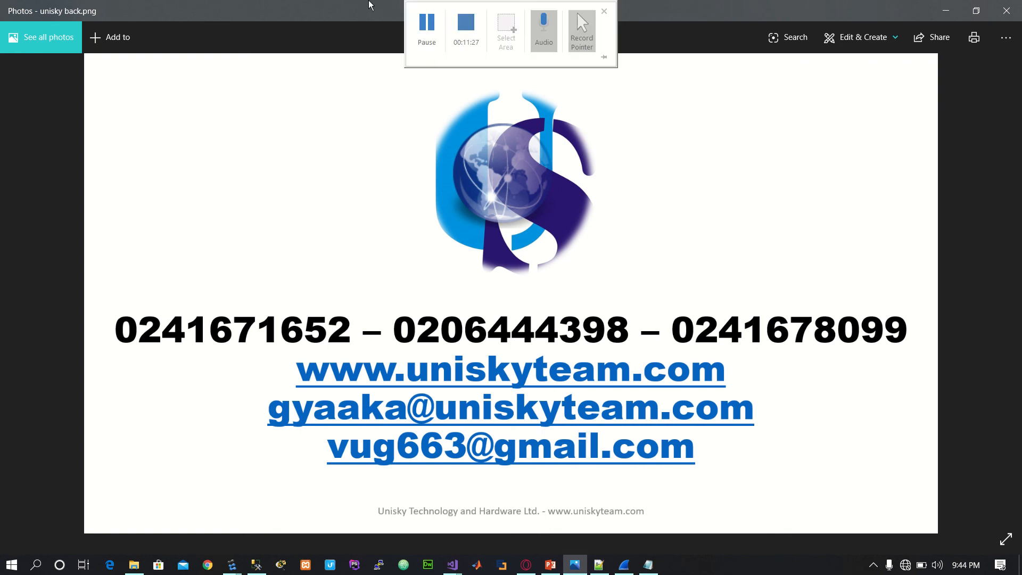